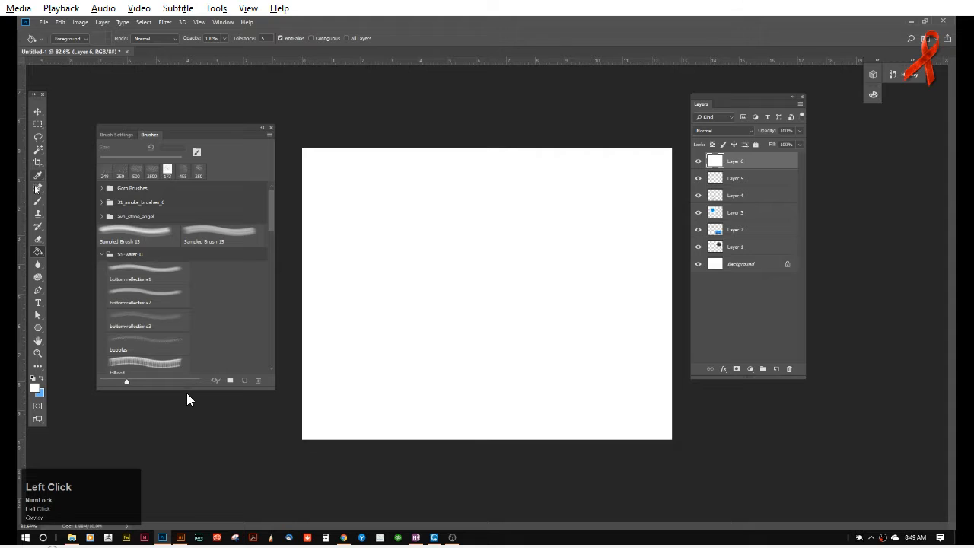
Choose Sampled Brush 7 from the 31_smoke_brushes_6 group with the Brush tool, shrink it to about 125 px, and reset the colors to black and white.
{"action": "key", "text": "b"}
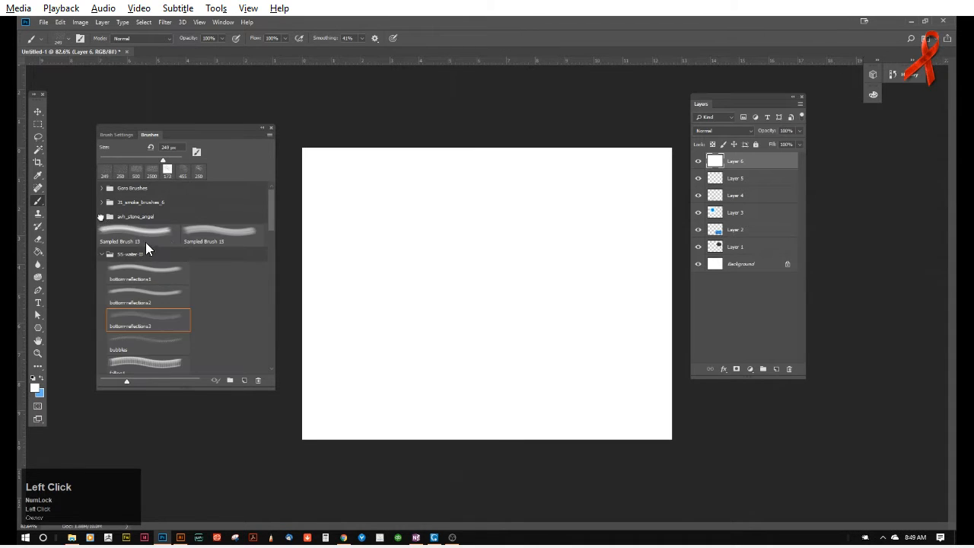
{"action": "left_click", "coordinate": [101, 201]}
{"action": "left_click", "coordinate": [153, 227]}
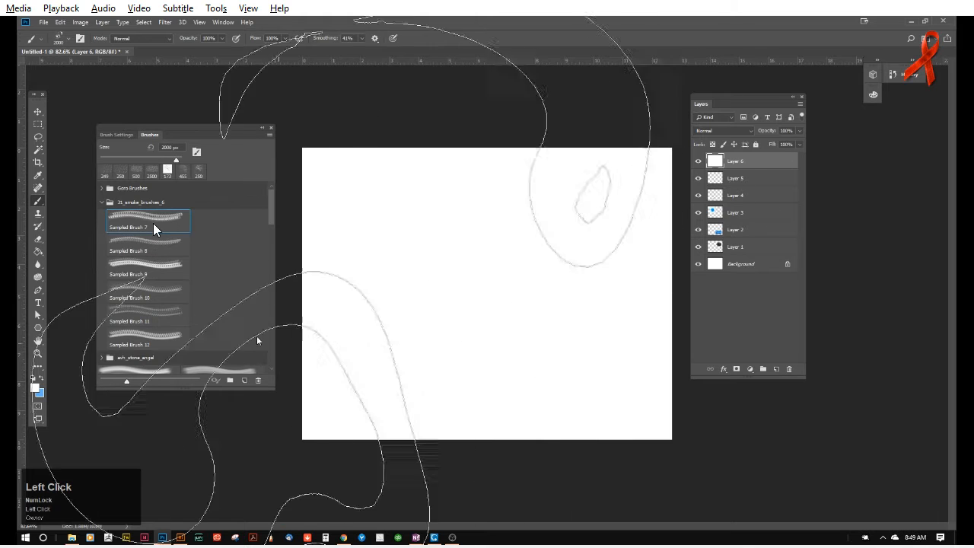
{"action": "key", "text": "bracketleft"}
{"action": "key", "text": "bracketleft"}
{"action": "key", "text": "bracketleft"}
{"action": "key", "text": "bracketleft"}
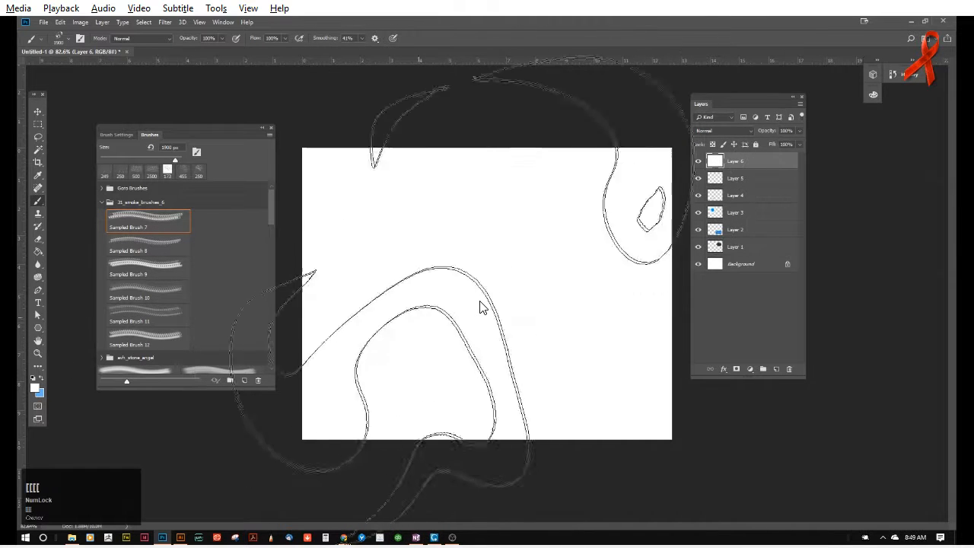
{"action": "key", "text": "bracketleft"}
{"action": "key", "text": "bracketleft"}
{"action": "key", "text": "bracketleft"}
{"action": "key", "text": "bracketleft"}
{"action": "key", "text": "bracketleft"}
{"action": "key", "text": "bracketleft"}
{"action": "key", "text": "bracketleft"}
{"action": "key", "text": "bracketleft"}
{"action": "key", "text": "bracketleft"}
{"action": "key", "text": "bracketleft"}
{"action": "key", "text": "bracketleft"}
{"action": "key", "text": "bracketleft"}
{"action": "key", "text": "bracketleft"}
{"action": "key", "text": "bracketleft"}
{"action": "key", "text": "bracketleft"}
{"action": "key", "text": "bracketleft"}
{"action": "key", "text": "bracketleft"}
{"action": "key", "text": "bracketleft"}
{"action": "key", "text": "bracketleft"}
{"action": "left_click", "coordinate": [32, 378]}
Enlarge the smoke brush to 400 px and stamp it once on the upper-left part of the canvas.
{"action": "key", "text": "bracketright"}
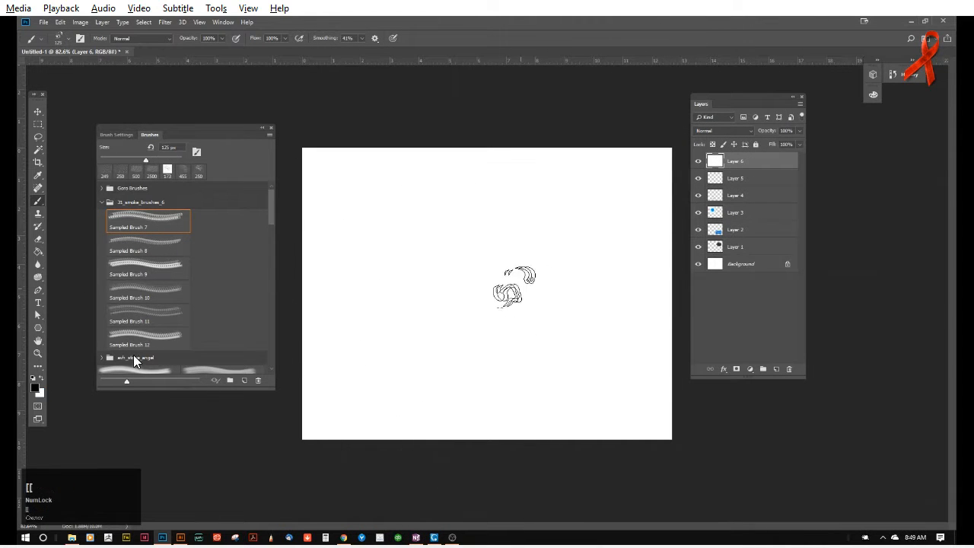
{"action": "key", "text": "bracketright"}
{"action": "key", "text": "bracketright"}
{"action": "key", "text": "bracketright"}
{"action": "left_click", "coordinate": [392, 251]}
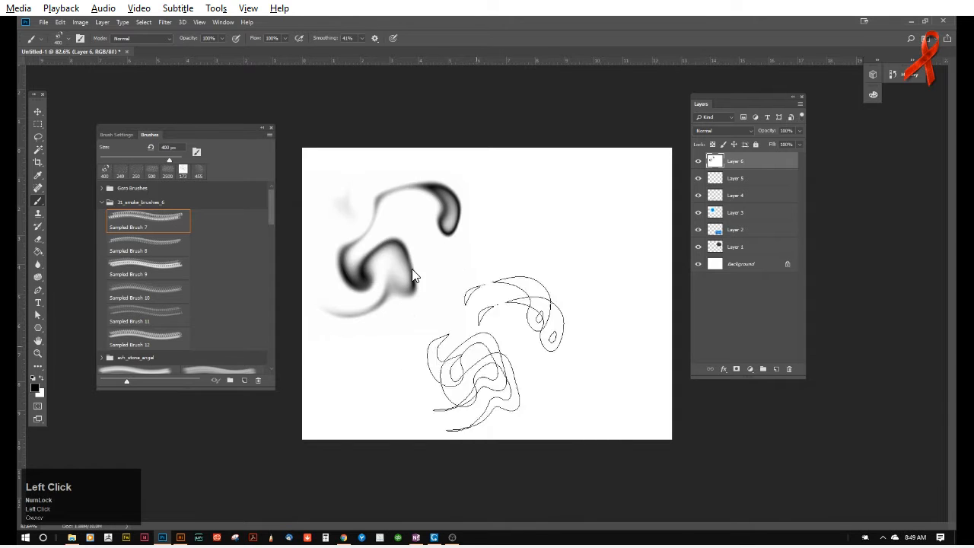
Stamp Sampled Brush 9 from the smoke brushes at 100 px near the upper-right part of the canvas.
{"action": "left_click", "coordinate": [155, 277]}
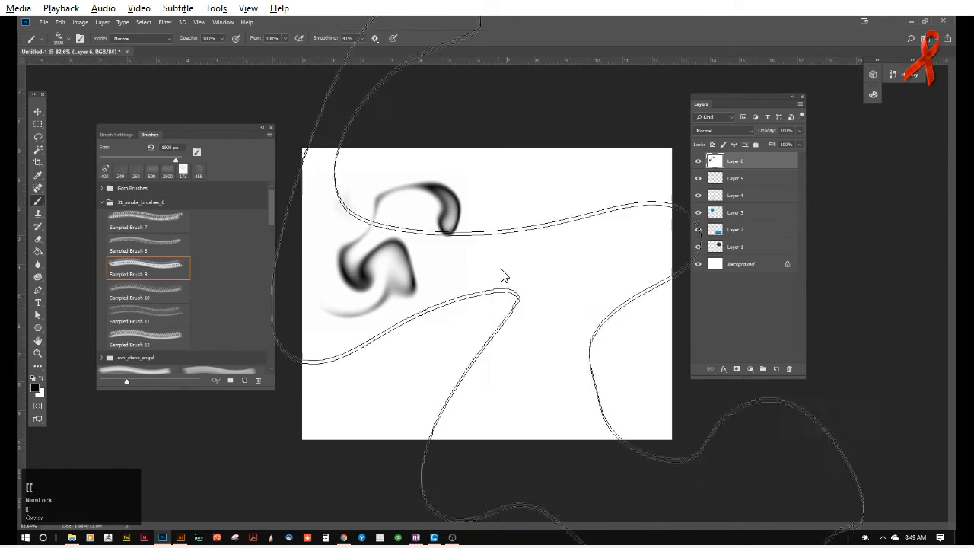
{"action": "key", "text": "bracketleft"}
{"action": "key", "text": "bracketleft"}
{"action": "key", "text": "bracketleft"}
{"action": "key", "text": "bracketleft"}
{"action": "key", "text": "bracketleft"}
{"action": "key", "text": "bracketleft"}
{"action": "key", "text": "bracketleft"}
{"action": "left_click", "coordinate": [554, 215]}
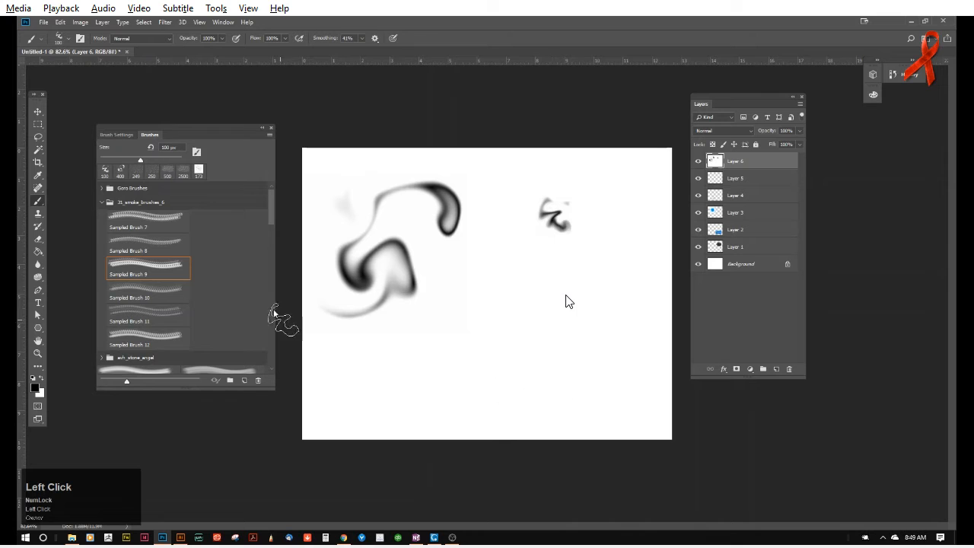
Collapse the smoke brush group and stamp Sampled Brush 13 at 400 px in the middle of the canvas.
{"action": "left_click", "coordinate": [104, 201]}
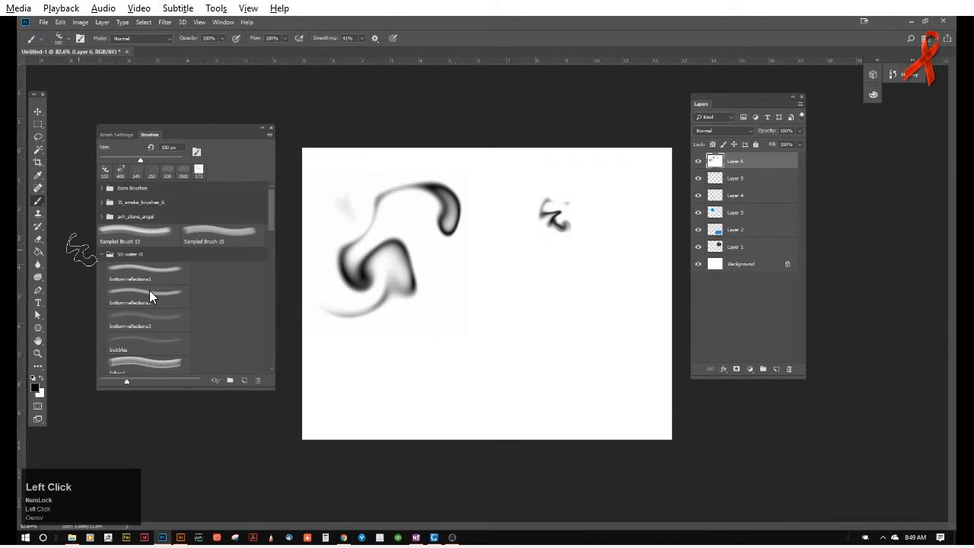
{"action": "left_click", "coordinate": [137, 232]}
{"action": "left_click", "coordinate": [435, 357]}
{"action": "key", "text": "bracketright"}
{"action": "key", "text": "bracketright"}
{"action": "key", "text": "bracketright"}
{"action": "key", "text": "bracketright"}
{"action": "key", "text": "bracketright"}
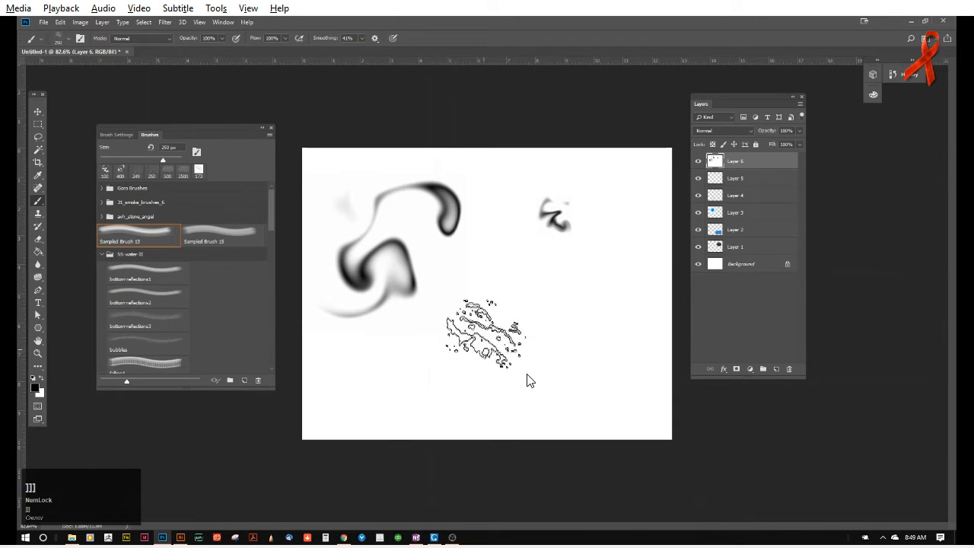
{"action": "left_click", "coordinate": [490, 327]}
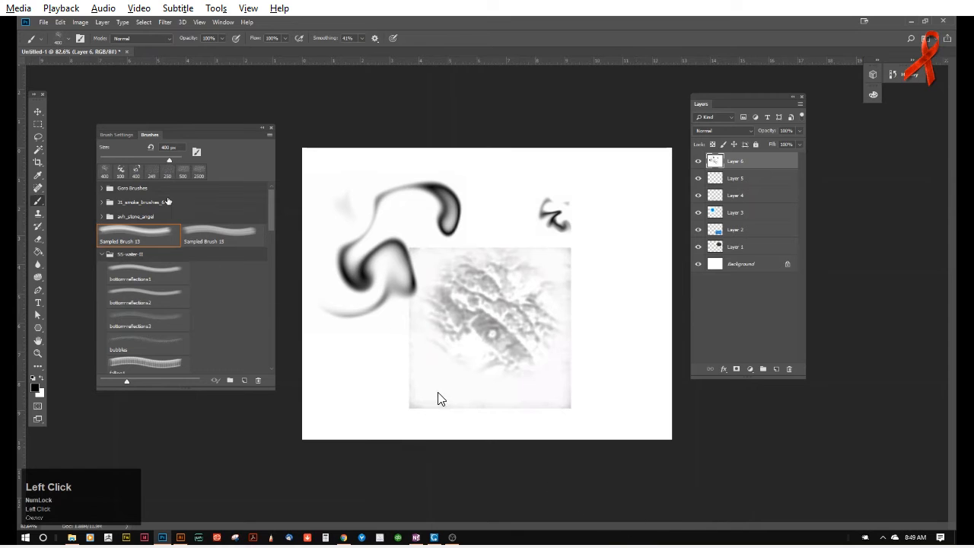
From the avh_stone_angel group, stamp Sampled Brush 4 at 400 px near the canvas's right edge and Sampled Brush 3 twice at 250 px lower left.
{"action": "left_click", "coordinate": [102, 217]}
{"action": "left_click", "coordinate": [160, 313]}
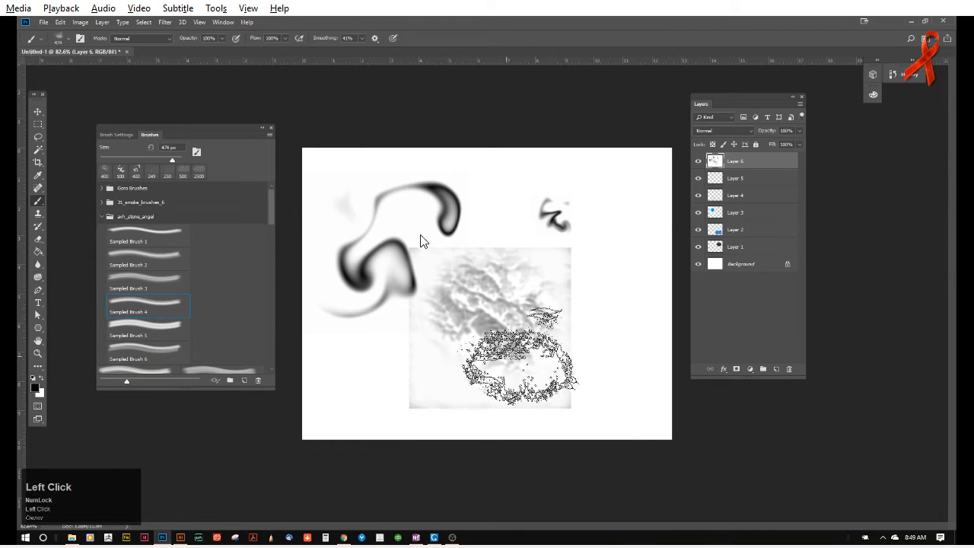
{"action": "left_click", "coordinate": [611, 325]}
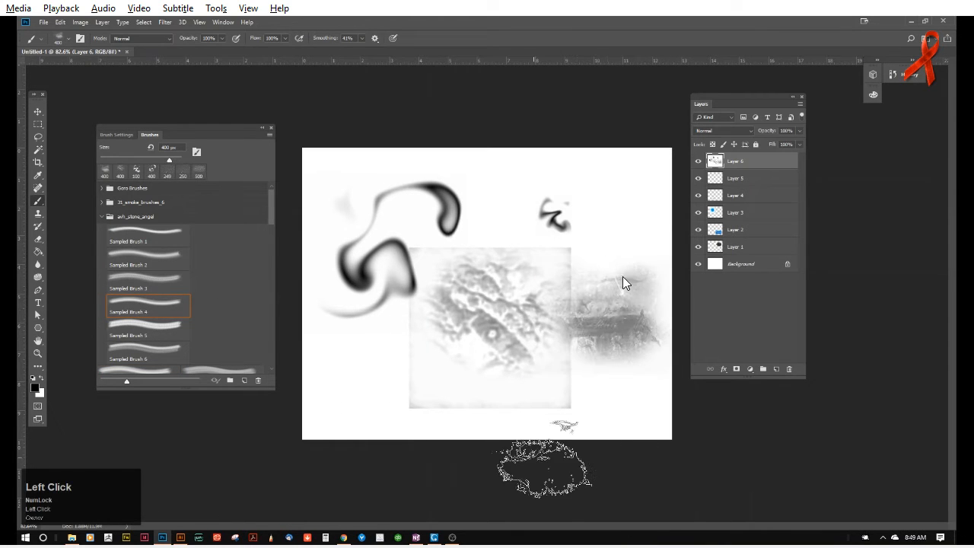
{"action": "left_click", "coordinate": [145, 280]}
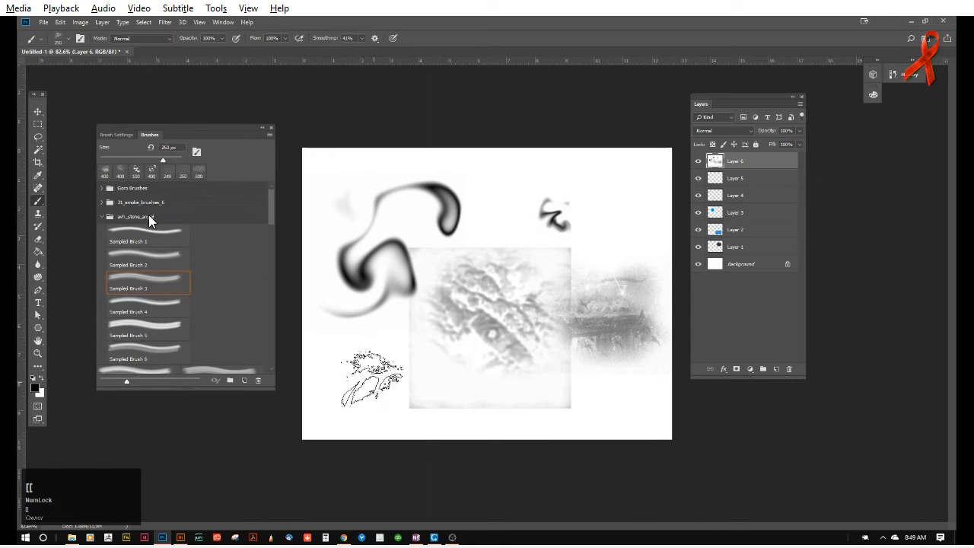
{"action": "left_click", "coordinate": [374, 384]}
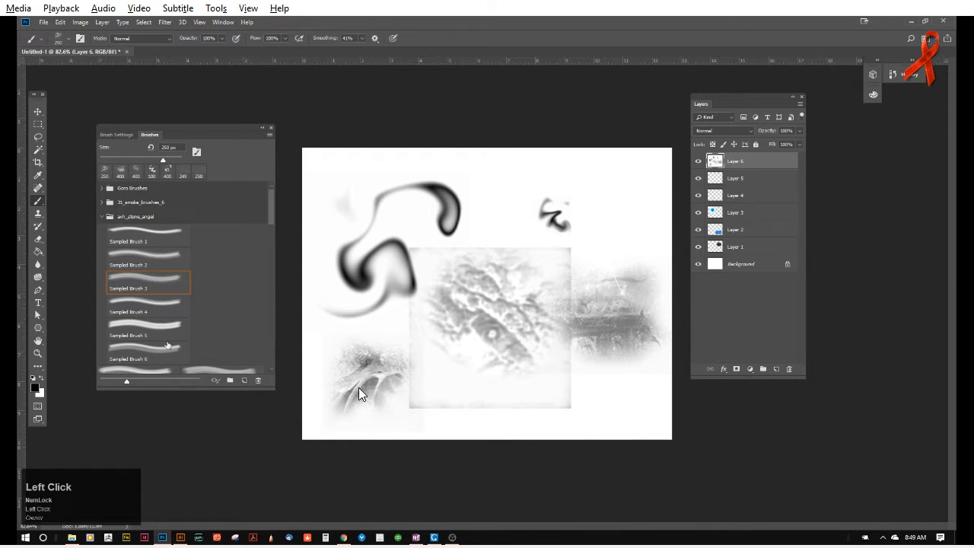
{"action": "scroll", "coordinate": [167, 346], "scroll_direction": "down", "scroll_amount": 1}
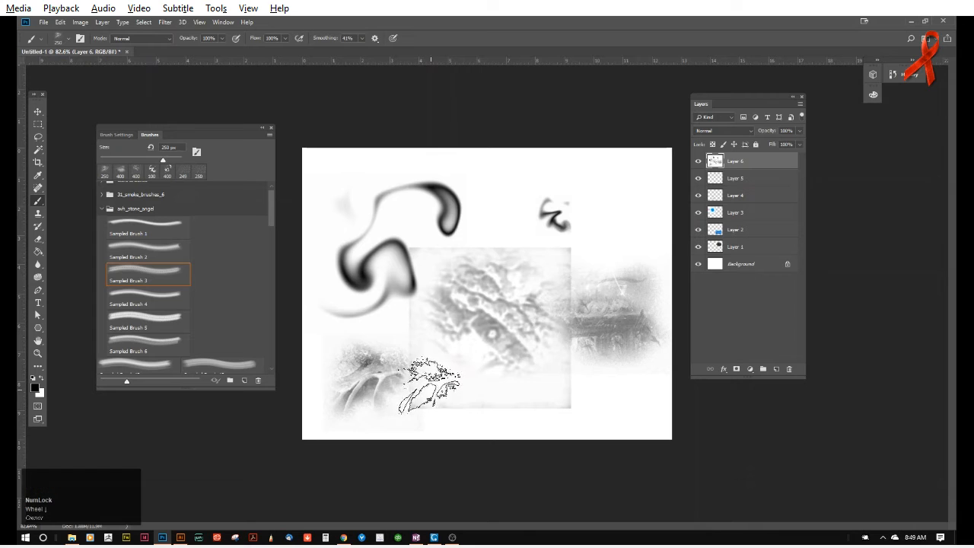
{"action": "left_click", "coordinate": [428, 385]}
Paint with the bottom-reflections2 brush from the SS-water-II group at 600 px across the upper right half of the canvas.
{"action": "scroll", "coordinate": [212, 303], "scroll_direction": "down", "scroll_amount": 3}
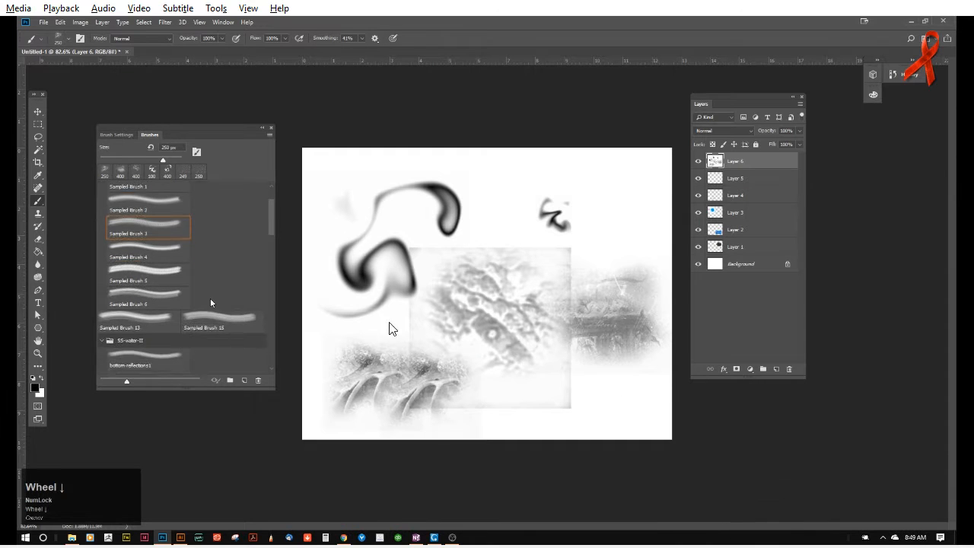
{"action": "scroll", "coordinate": [211, 303], "scroll_direction": "down", "scroll_amount": 3}
{"action": "left_click", "coordinate": [141, 319]}
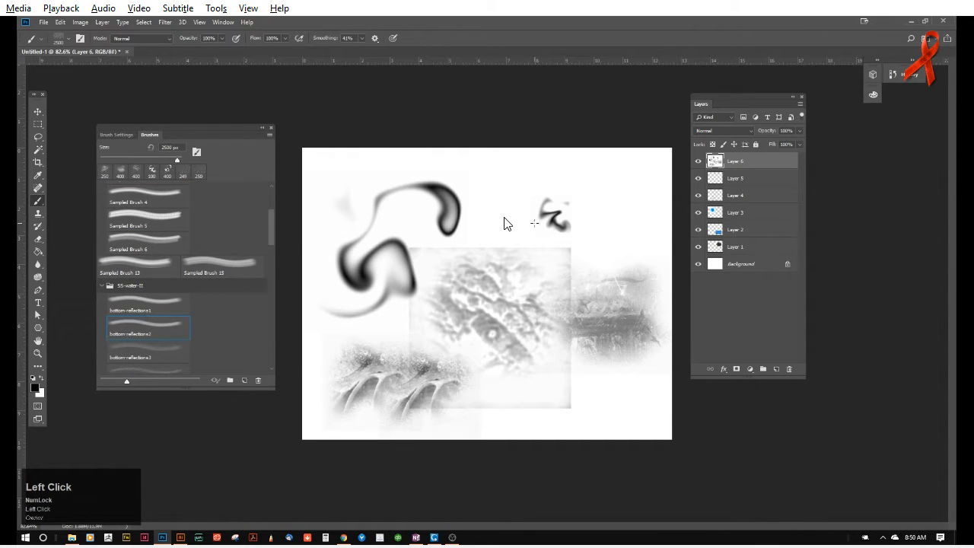
{"action": "key", "text": "bracketright"}
{"action": "key", "text": "bracketright"}
{"action": "key", "text": "bracketleft"}
{"action": "key", "text": "bracketleft"}
{"action": "key", "text": "bracketleft"}
{"action": "key", "text": "bracketleft"}
{"action": "key", "text": "bracketleft"}
{"action": "key", "text": "bracketleft"}
{"action": "key", "text": "bracketleft"}
{"action": "key", "text": "bracketleft"}
{"action": "key", "text": "bracketleft"}
{"action": "key", "text": "bracketleft"}
{"action": "key", "text": "bracketleft"}
{"action": "key", "text": "bracketleft"}
{"action": "key", "text": "bracketleft"}
{"action": "key", "text": "bracketleft"}
{"action": "key", "text": "bracketleft"}
{"action": "key", "text": "bracketleft"}
{"action": "key", "text": "bracketleft"}
{"action": "key", "text": "bracketleft"}
{"action": "key", "text": "bracketleft"}
{"action": "key", "text": "bracketleft"}
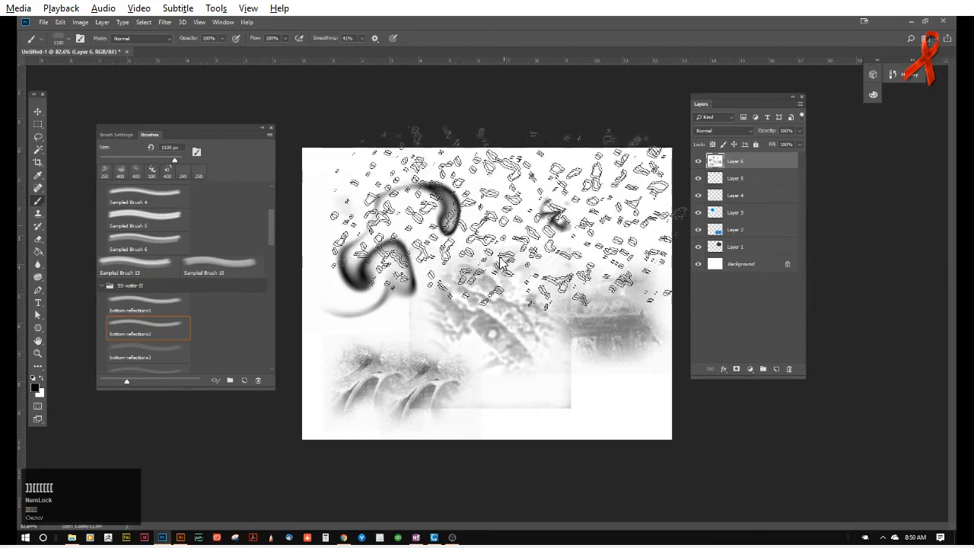
{"action": "mouse_move", "coordinate": [553, 276]}
{"action": "left_mouse_down"}
{"action": "mouse_move", "coordinate": [515, 195]}
{"action": "mouse_move", "coordinate": [576, 215]}
{"action": "mouse_move", "coordinate": [626, 307]}
{"action": "mouse_move", "coordinate": [615, 277]}
{"action": "left_mouse_up"}
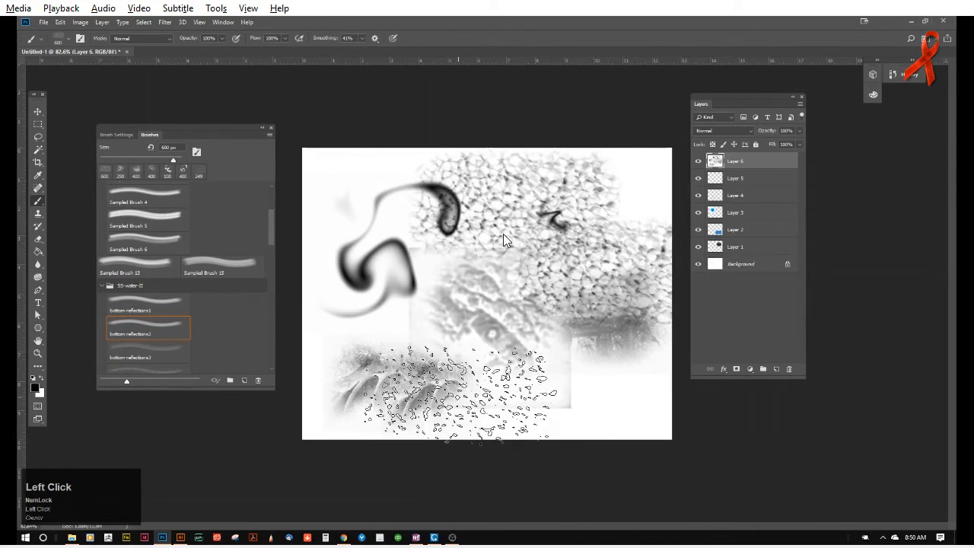
Undo all the test brush stamps and strokes on Layer 6 until the canvas is blank white.
{"action": "key", "text": "ctrl+alt+z"}
{"action": "key", "text": "ctrl+alt+z"}
{"action": "key", "text": "ctrl+alt+z"}
{"action": "key", "text": "ctrl+alt+z"}
{"action": "key", "text": "ctrl+alt+z"}
{"action": "key", "text": "ctrl+alt+z"}
{"action": "key", "text": "ctrl+alt+z"}
{"action": "key", "text": "ctrl+alt+z"}
{"action": "key", "text": "ctrl+alt+z"}
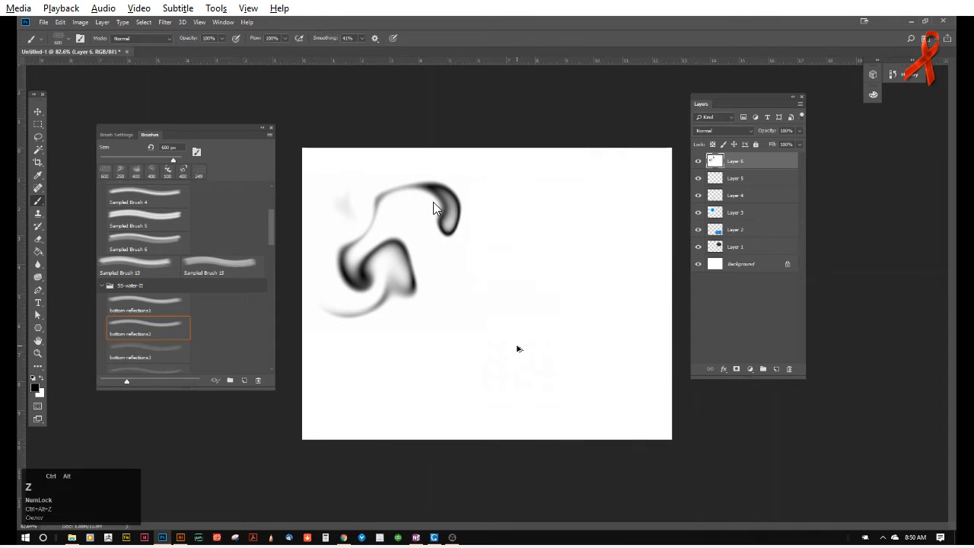
Collapse the SS-water-II and avh_stone_angel brush groups in the brush list.
{"action": "left_click", "coordinate": [102, 285]}
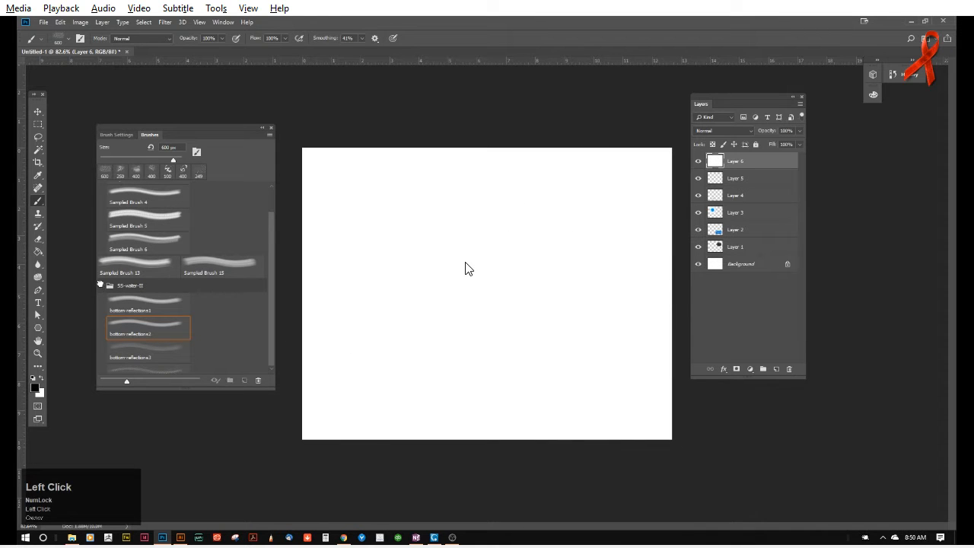
{"action": "left_click", "coordinate": [102, 187]}
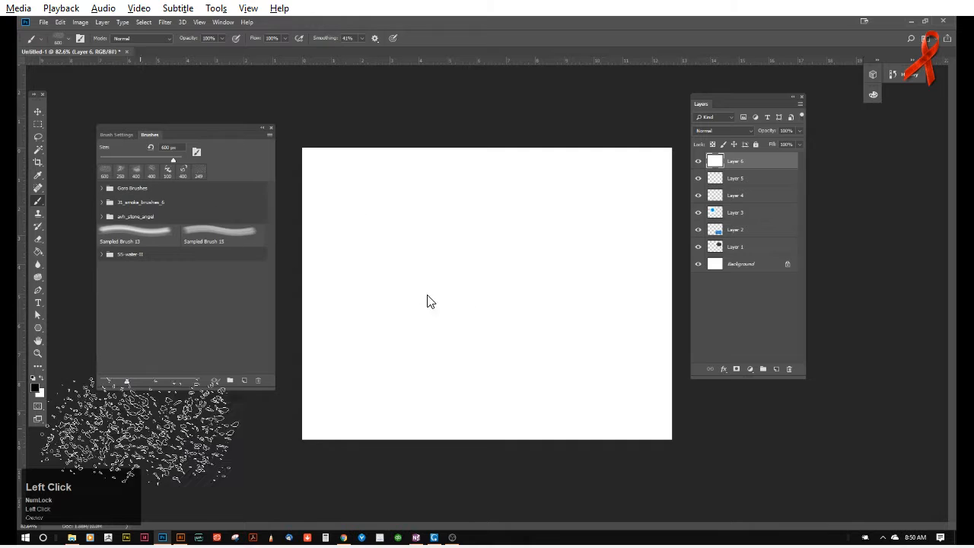
{"action": "left_click", "coordinate": [100, 216]}
{"action": "left_click", "coordinate": [100, 216]}
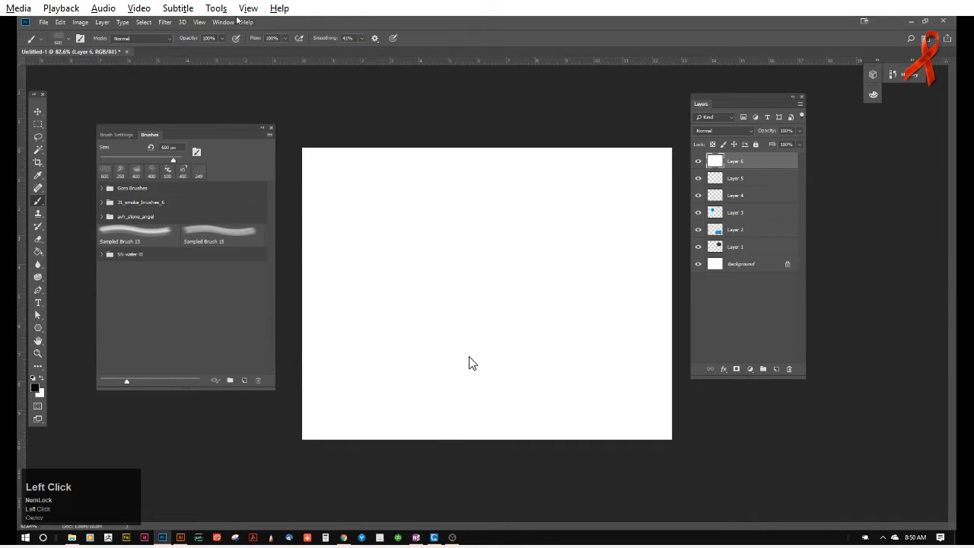
Import the inobscuro_burton brush file from the comic stuff folder.
{"action": "left_click", "coordinate": [269, 134]}
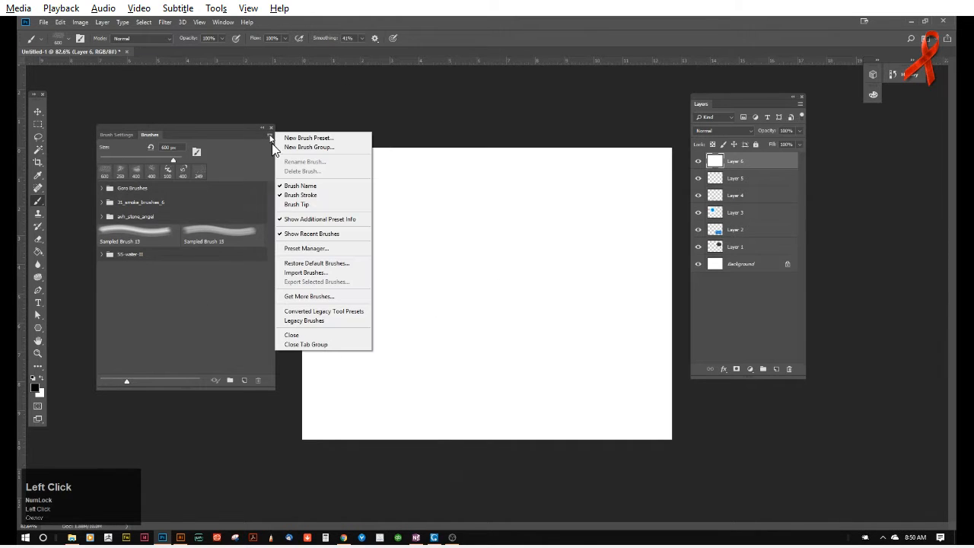
{"action": "left_click", "coordinate": [323, 277]}
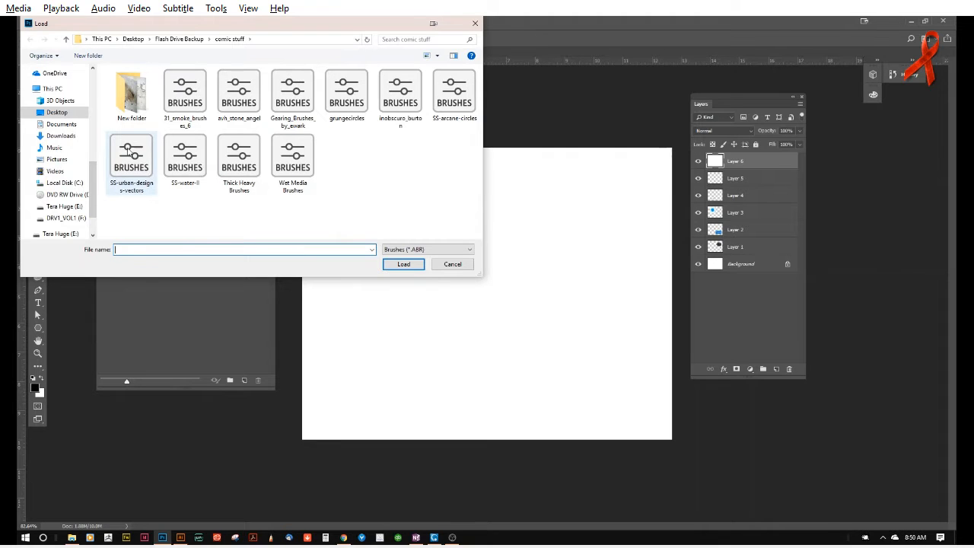
{"action": "left_click", "coordinate": [129, 150]}
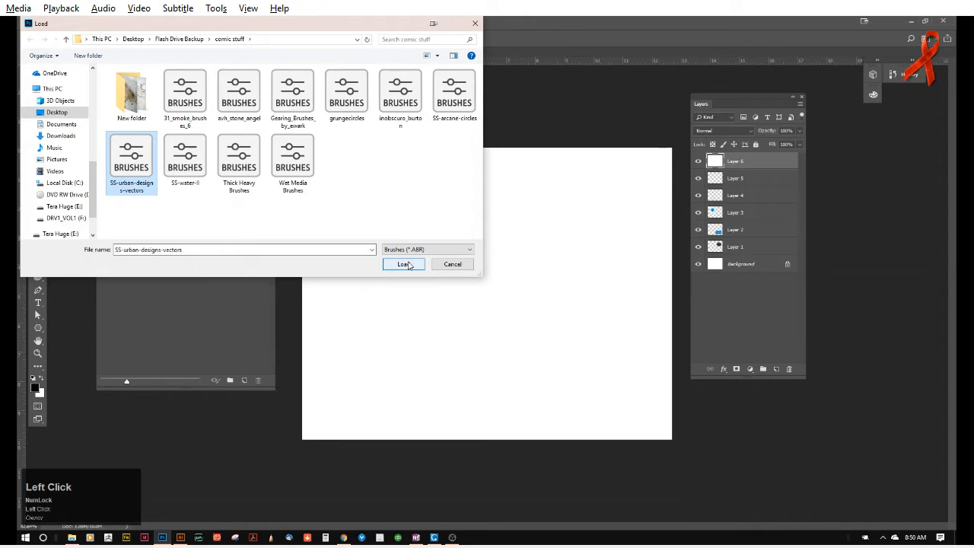
{"action": "left_click", "coordinate": [398, 93]}
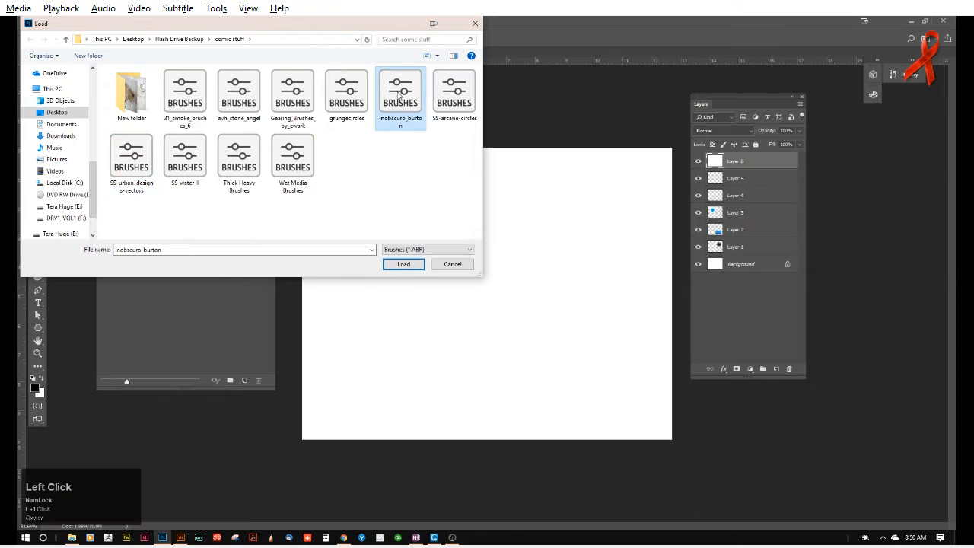
{"action": "left_click", "coordinate": [404, 264]}
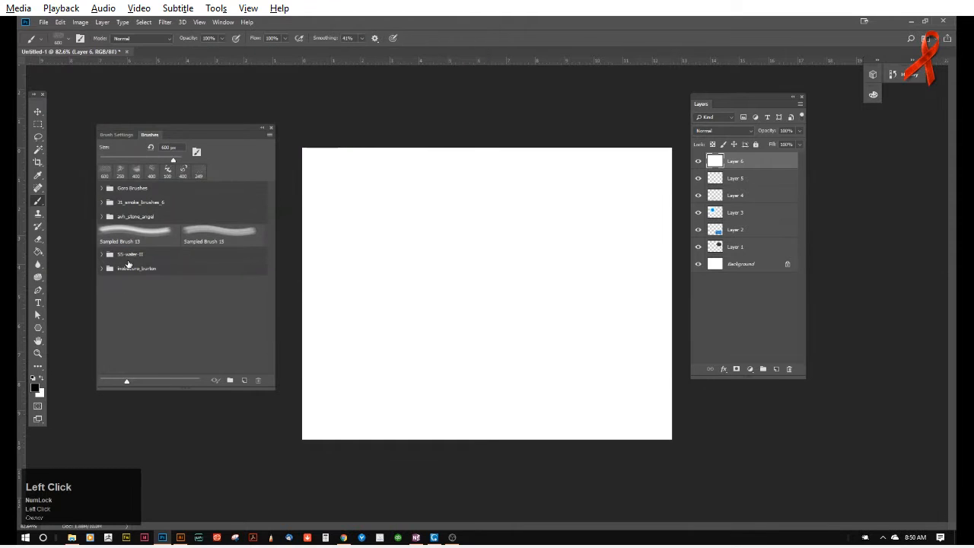
Expand the inobscuro_burton group and stamp the burton 01, burton 11 and burton 13 brushes once each around the middle of the canvas.
{"action": "left_click", "coordinate": [101, 269]}
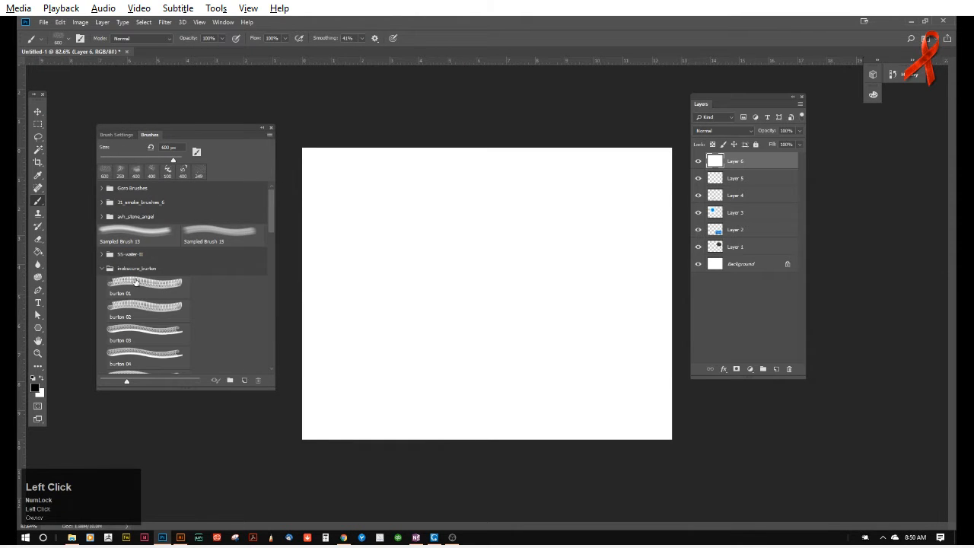
{"action": "left_click", "coordinate": [430, 316]}
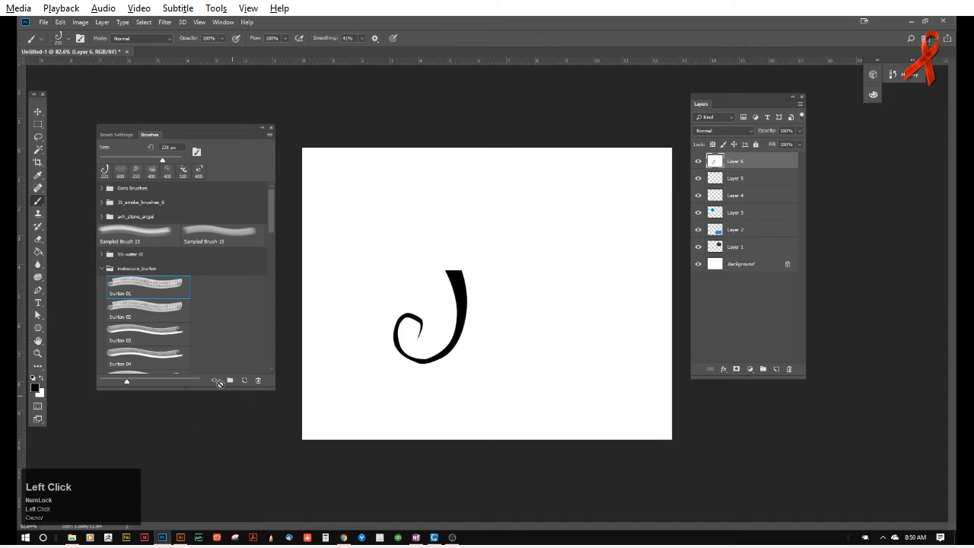
{"action": "left_click", "coordinate": [143, 328]}
{"action": "scroll", "coordinate": [185, 335], "scroll_direction": "down", "scroll_amount": 6}
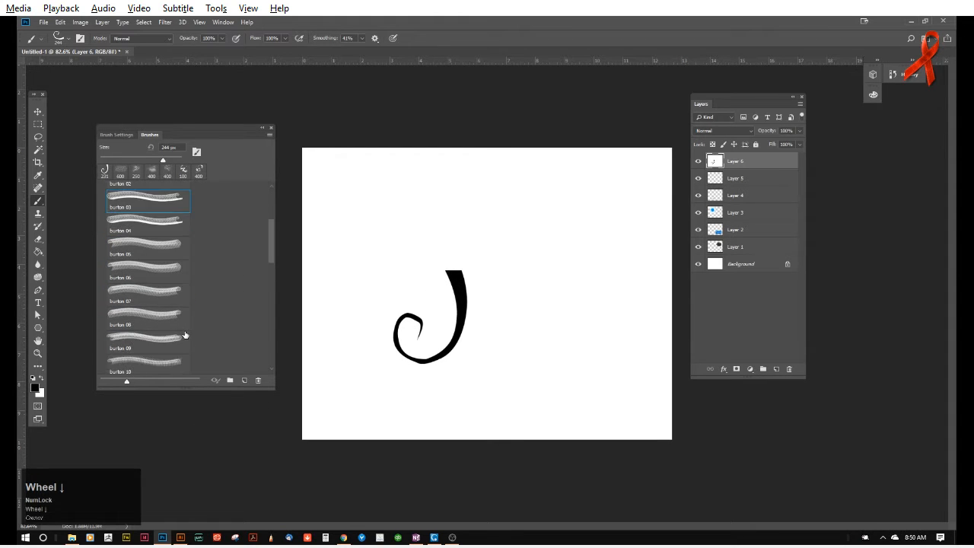
{"action": "left_click", "coordinate": [152, 308]}
{"action": "left_click", "coordinate": [554, 297]}
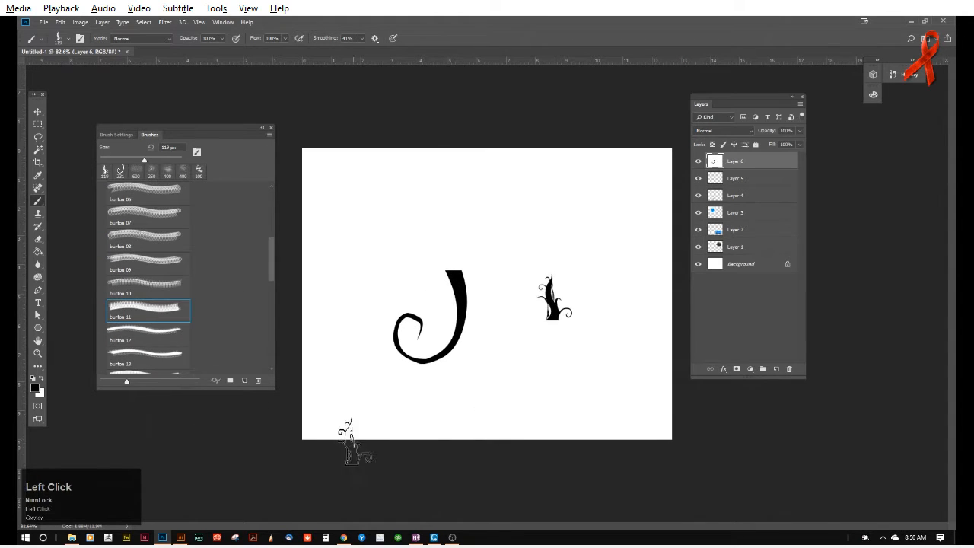
{"action": "left_click", "coordinate": [143, 354]}
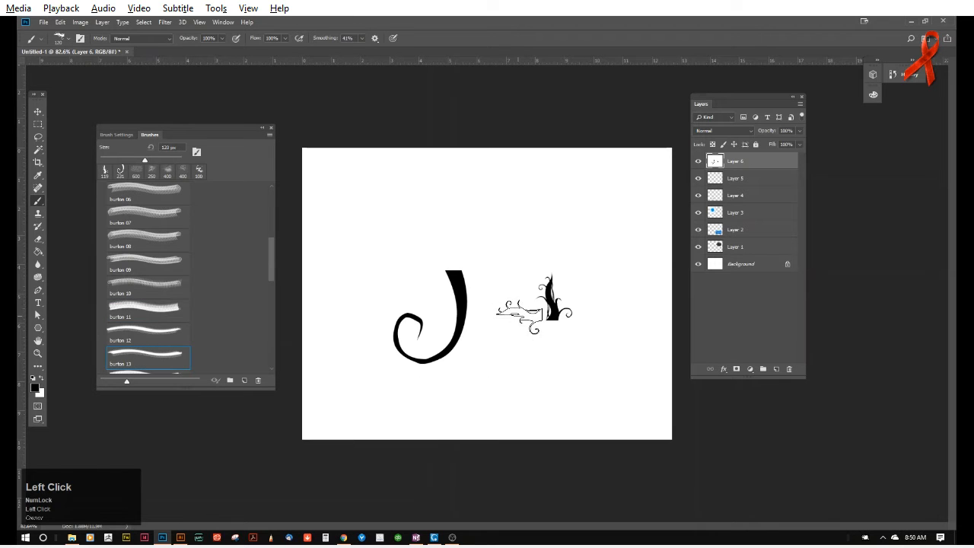
{"action": "left_click", "coordinate": [491, 337]}
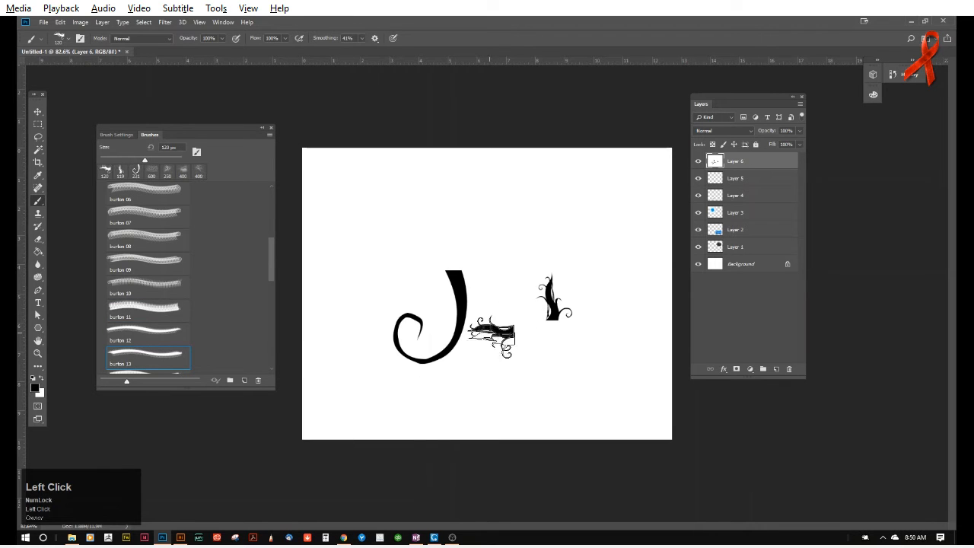
Set the burton 13 brush's tip spacing to 92% in the brush settings.
{"action": "left_click", "coordinate": [116, 134]}
{"action": "left_click_drag", "start_coordinate": [185, 299], "coordinate": [216, 301]}
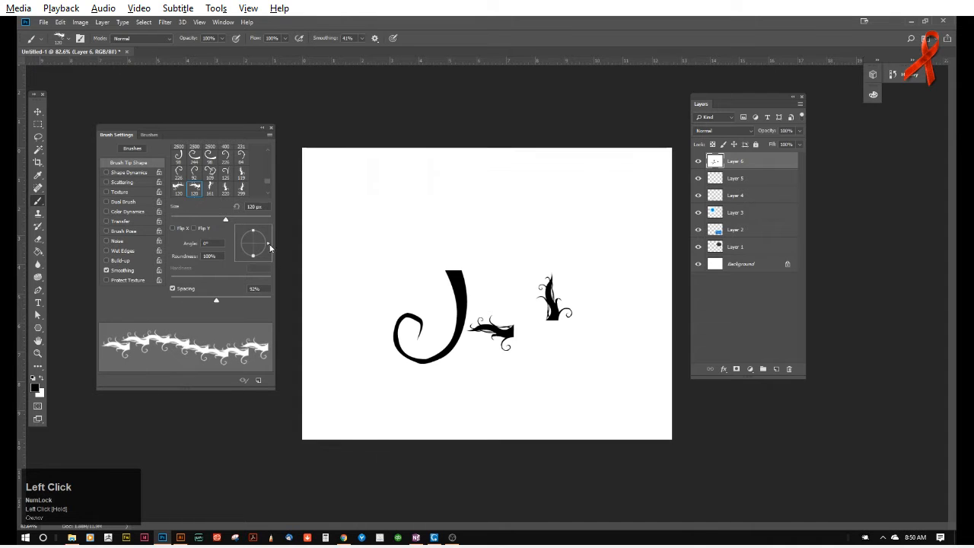
Set the burton 13 brush tip's angle to 90° and its size to 125 px.
{"action": "mouse_move", "coordinate": [268, 245]}
{"action": "left_mouse_down"}
{"action": "mouse_move", "coordinate": [254, 273]}
{"action": "mouse_move", "coordinate": [267, 247]}
{"action": "mouse_move", "coordinate": [253, 219]}
{"action": "left_mouse_up"}
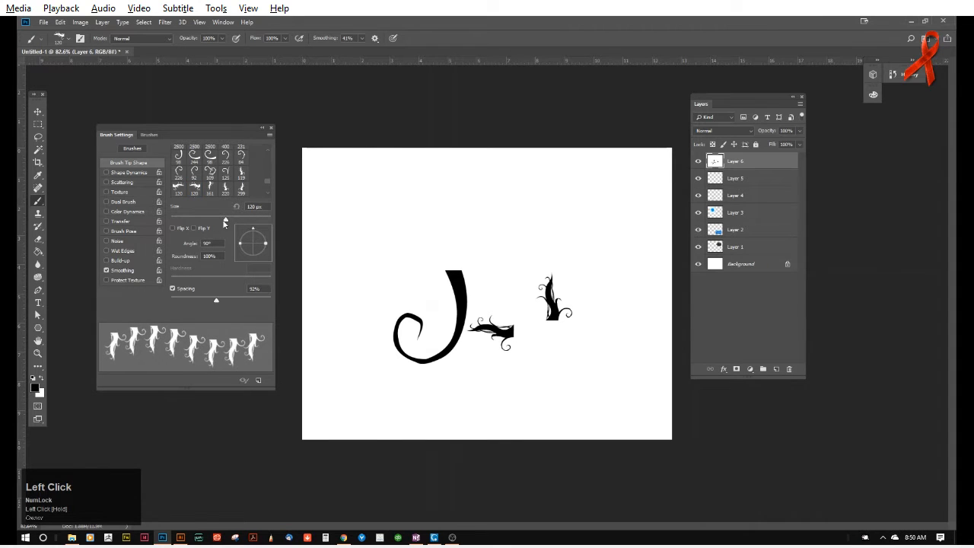
{"action": "left_click_drag", "start_coordinate": [210, 221], "coordinate": [226, 221]}
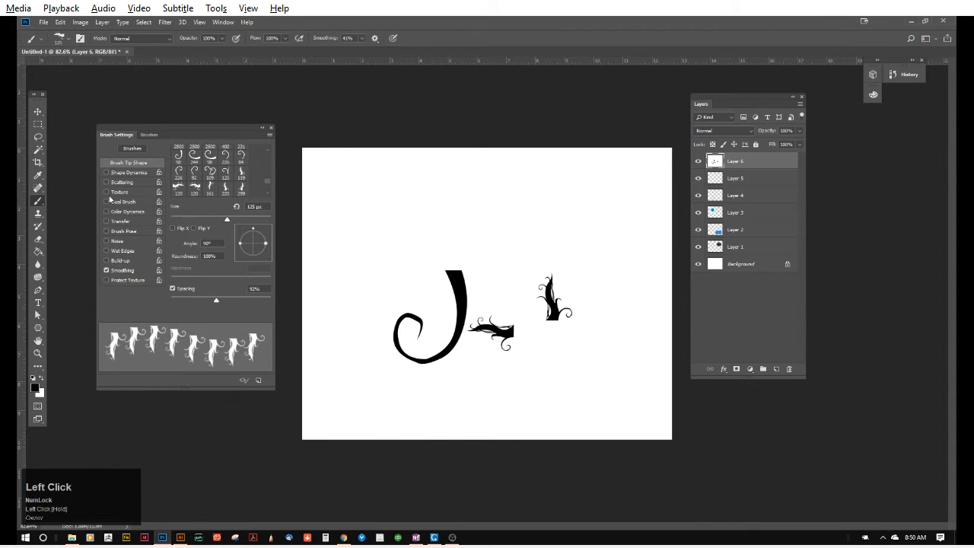
Enable Shape Dynamics with 58% size jitter and paint a test stroke across the upper part of the canvas.
{"action": "left_click", "coordinate": [110, 174]}
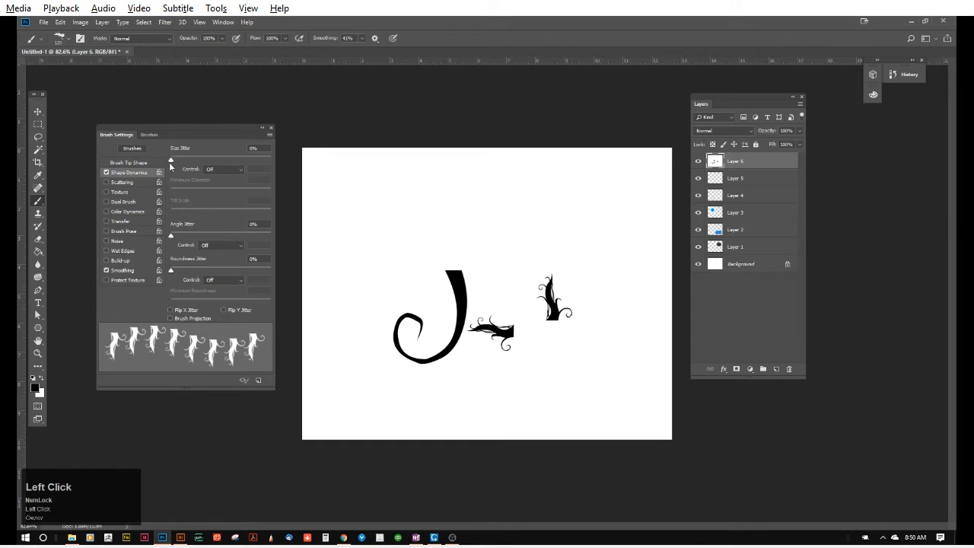
{"action": "mouse_move", "coordinate": [170, 161]}
{"action": "left_mouse_down"}
{"action": "mouse_move", "coordinate": [239, 163]}
{"action": "mouse_move", "coordinate": [230, 163]}
{"action": "left_mouse_up"}
{"action": "left_click_drag", "start_coordinate": [318, 195], "coordinate": [496, 207]}
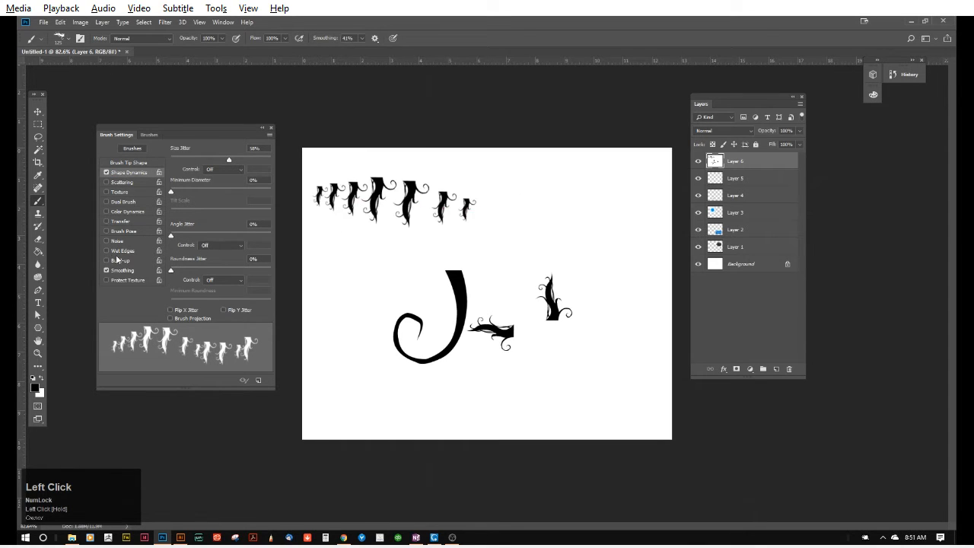
Replace Shape Dynamics with Scattering at 402% scatter and paint a test stroke around the middle of the canvas.
{"action": "left_click", "coordinate": [108, 184]}
{"action": "left_click", "coordinate": [106, 173]}
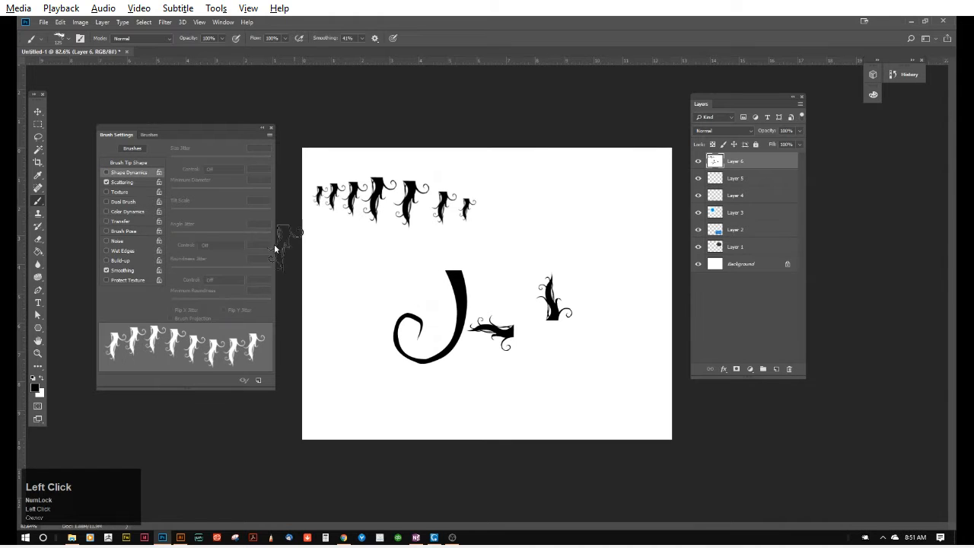
{"action": "left_click", "coordinate": [131, 184]}
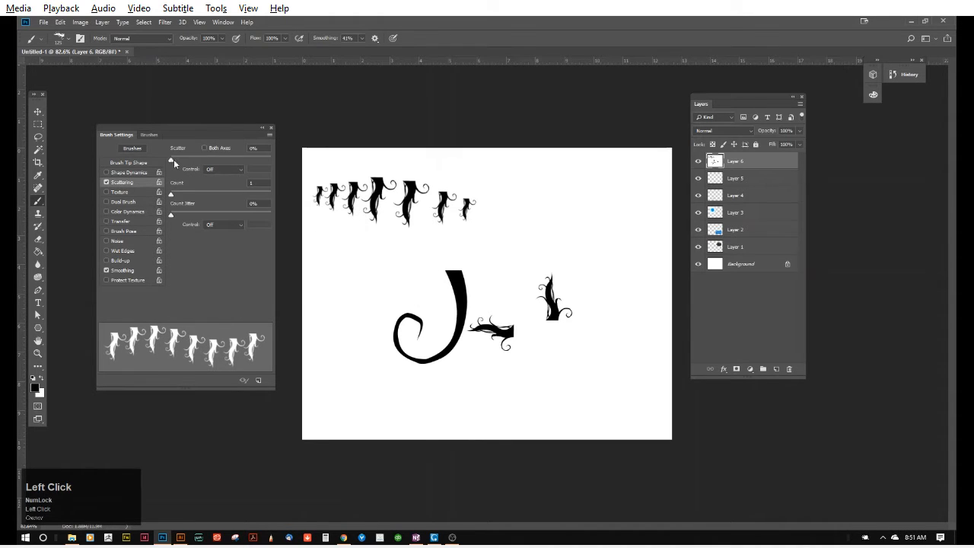
{"action": "left_click_drag", "start_coordinate": [172, 159], "coordinate": [211, 160]}
{"action": "mouse_move", "coordinate": [489, 251]}
{"action": "left_mouse_down"}
{"action": "mouse_move", "coordinate": [533, 251]}
{"action": "mouse_move", "coordinate": [523, 346]}
{"action": "mouse_move", "coordinate": [475, 312]}
{"action": "left_mouse_up"}
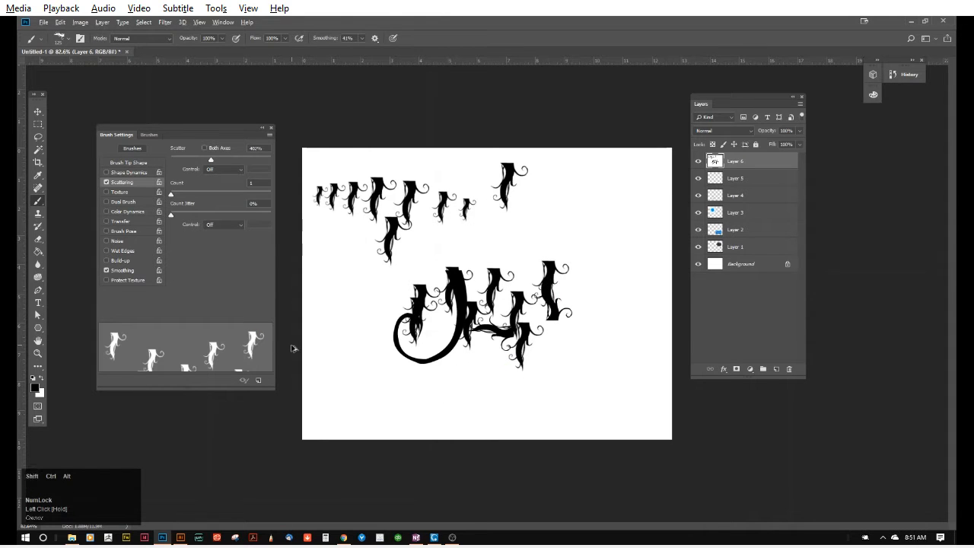
Undo the burton brush stamps and test strokes on Layer 6 back to the blank white canvas.
{"action": "key", "text": "ctrl+alt+z"}
{"action": "key", "text": "ctrl+alt+z"}
{"action": "key", "text": "ctrl+alt+z"}
{"action": "key", "text": "ctrl+alt+z"}
{"action": "key", "text": "ctrl+alt+z"}
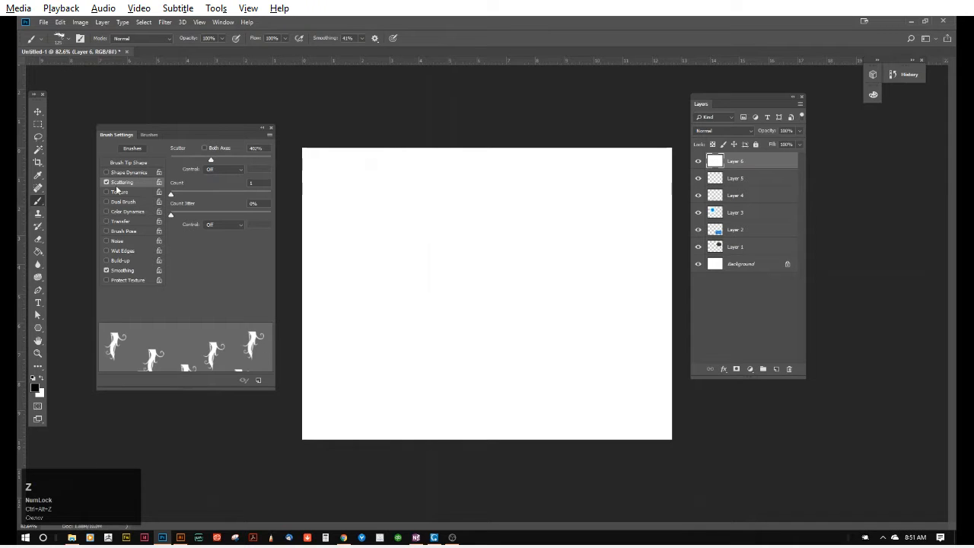
Switch from Scattering back to Shape Dynamics with 14% angle jitter, testing it with a stroke along the canvas's upper edge that is undone.
{"action": "left_click", "coordinate": [107, 183]}
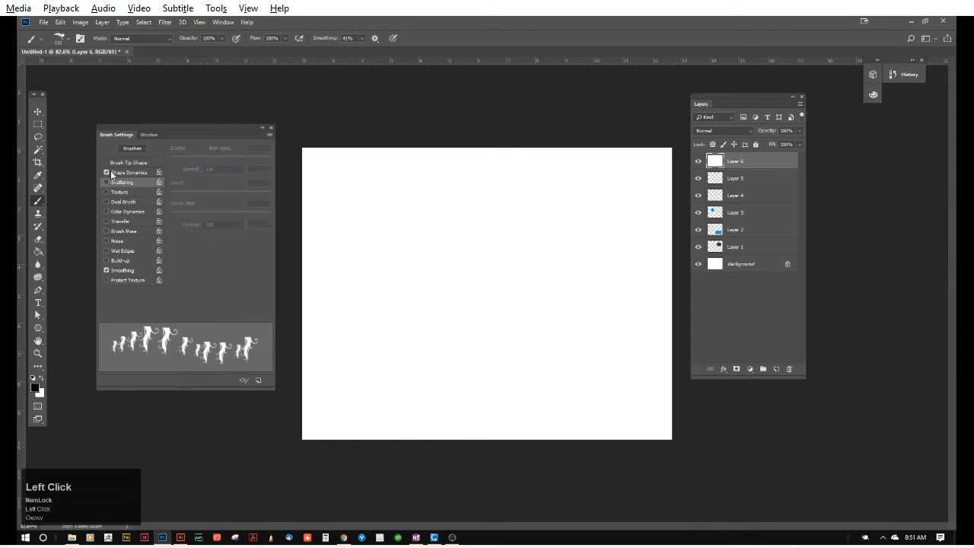
{"action": "left_click", "coordinate": [107, 173]}
{"action": "mouse_move", "coordinate": [176, 196]}
{"action": "left_mouse_down"}
{"action": "mouse_move", "coordinate": [257, 192]}
{"action": "mouse_move", "coordinate": [141, 185]}
{"action": "left_mouse_up"}
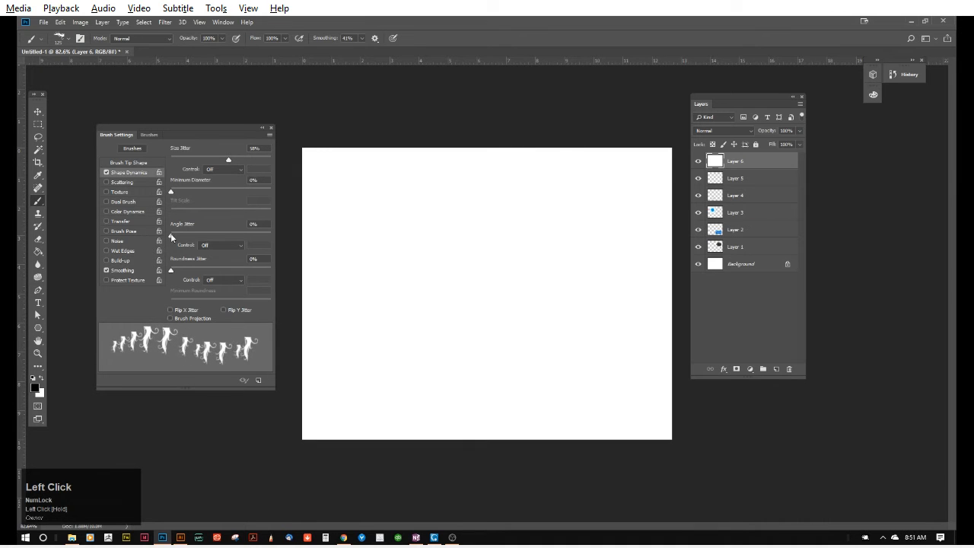
{"action": "mouse_move", "coordinate": [171, 236]}
{"action": "left_mouse_down"}
{"action": "mouse_move", "coordinate": [202, 235]}
{"action": "mouse_move", "coordinate": [184, 237]}
{"action": "left_mouse_up"}
{"action": "left_click_drag", "start_coordinate": [333, 158], "coordinate": [619, 156]}
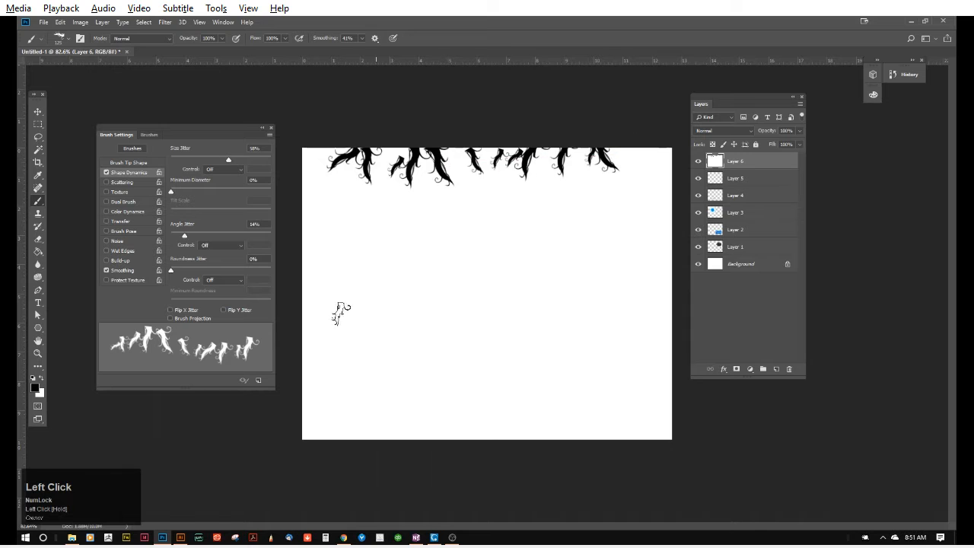
{"action": "key", "text": "ctrl+alt+z"}
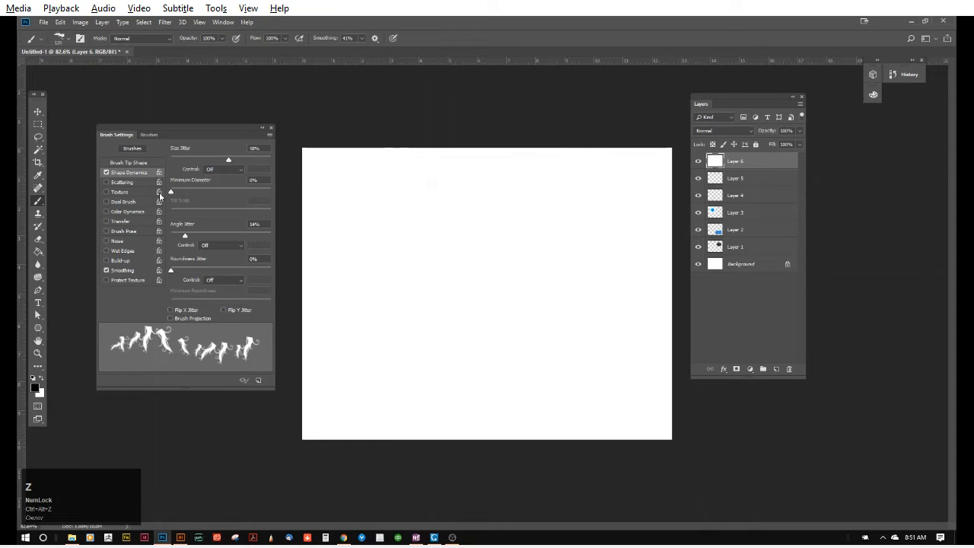
Set roundness jitter to 63% with 1% minimum roundness, keep the angle jitter control Off, and disable Shape Dynamics.
{"action": "mouse_move", "coordinate": [174, 270]}
{"action": "left_mouse_down"}
{"action": "mouse_move", "coordinate": [249, 278]}
{"action": "mouse_move", "coordinate": [234, 285]}
{"action": "left_mouse_up"}
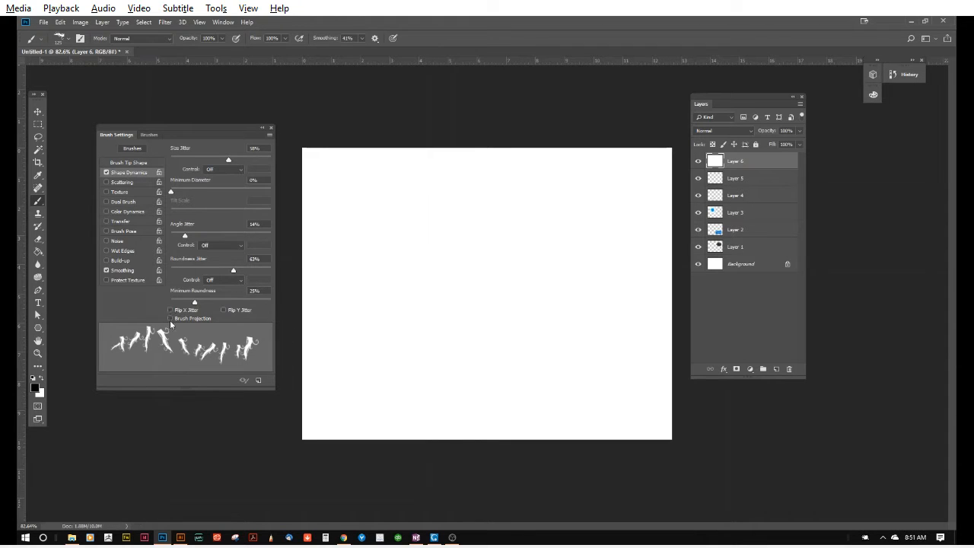
{"action": "left_click_drag", "start_coordinate": [195, 303], "coordinate": [170, 302]}
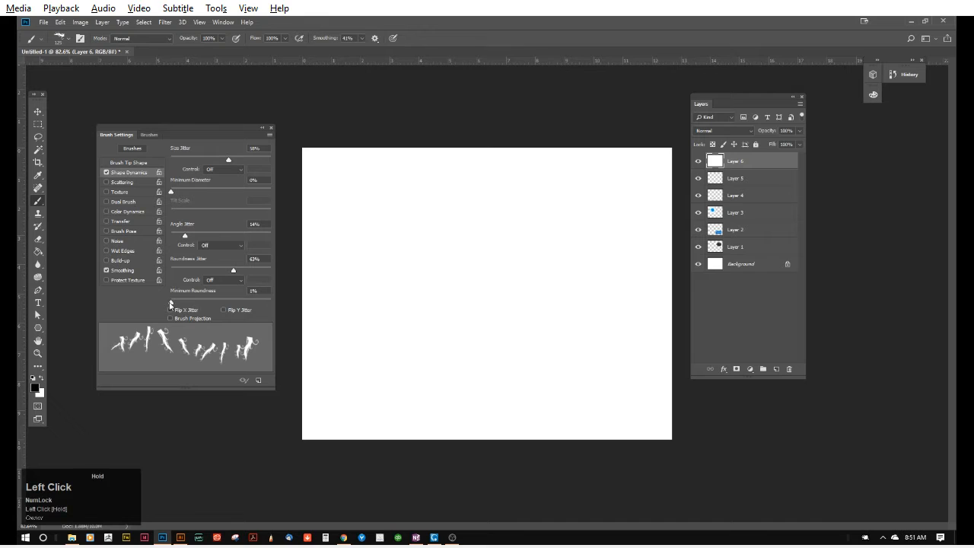
{"action": "left_click", "coordinate": [214, 247]}
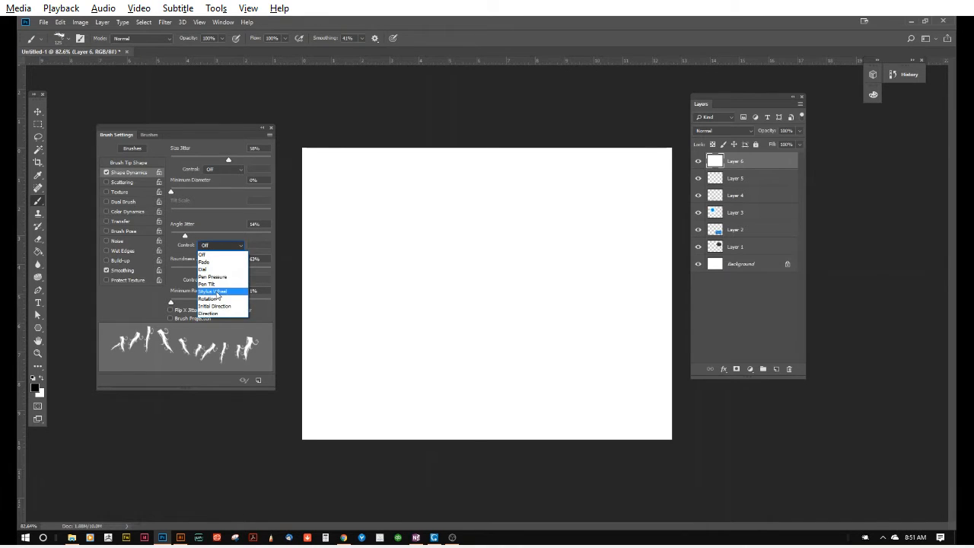
{"action": "left_click", "coordinate": [202, 255]}
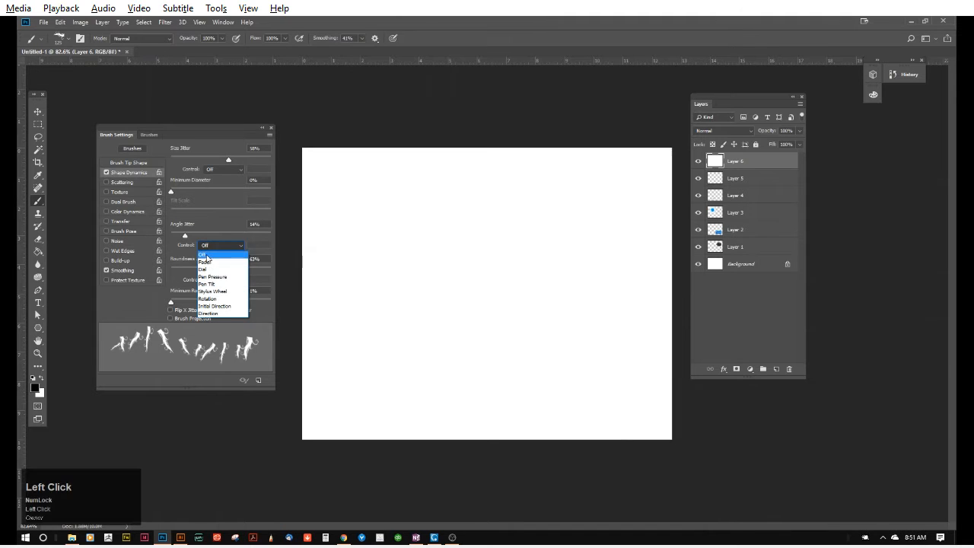
{"action": "left_click", "coordinate": [106, 173]}
Collapse the inobscuro_burton brush group and expand the 31_smoke_brushes_6 and Goro Brushes groups in the brush list.
{"action": "left_click", "coordinate": [149, 135]}
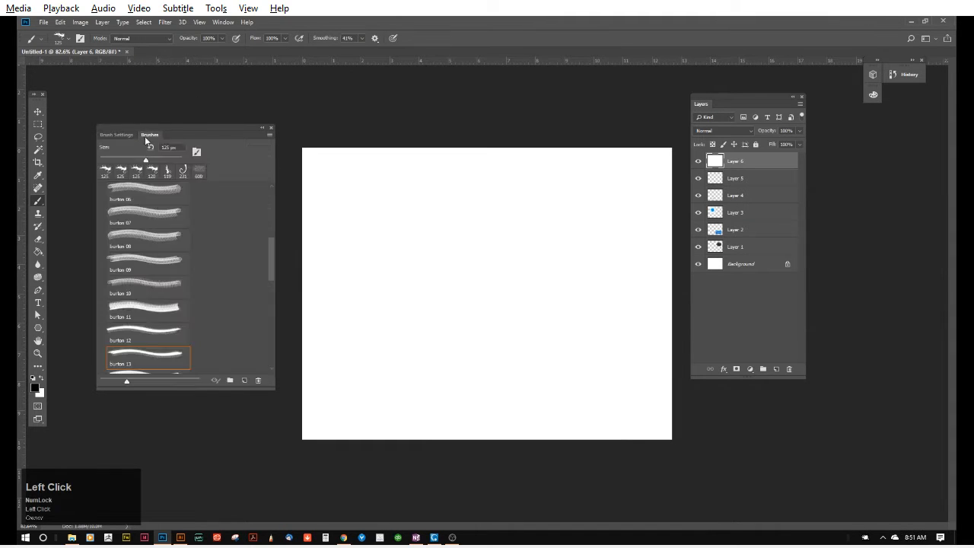
{"action": "scroll", "coordinate": [144, 298], "scroll_direction": "up", "scroll_amount": 3}
{"action": "left_click_drag", "start_coordinate": [271, 252], "coordinate": [269, 210]}
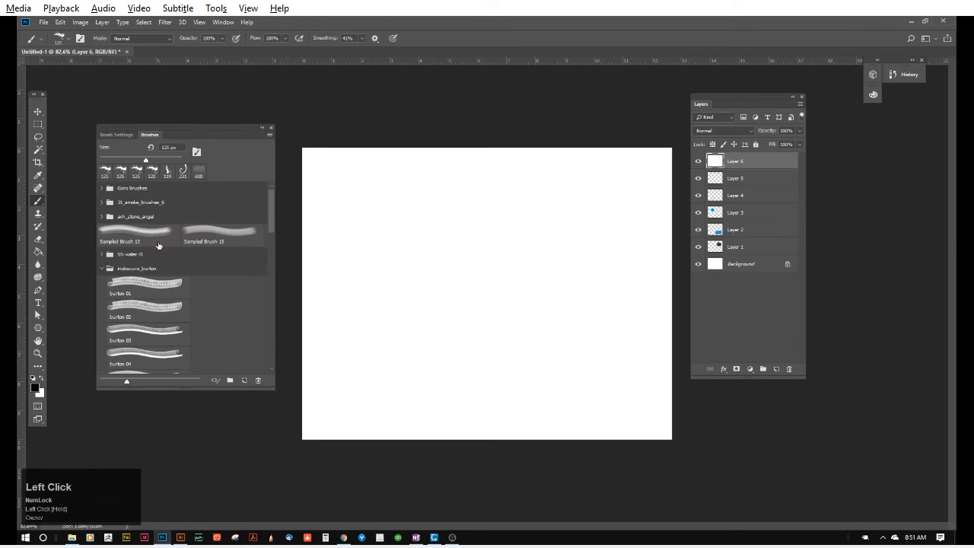
{"action": "left_click", "coordinate": [101, 268]}
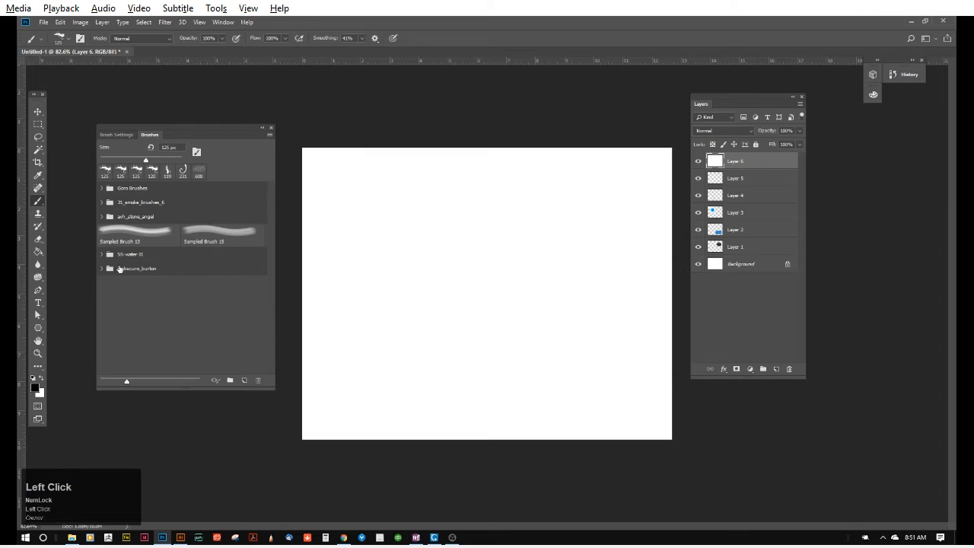
{"action": "left_click", "coordinate": [102, 202]}
{"action": "left_click", "coordinate": [102, 188]}
Choose the Goro_Structure02 brush and paint a short test stroke to the left of the canvas centre.
{"action": "scroll", "coordinate": [145, 251], "scroll_direction": "down", "scroll_amount": 5}
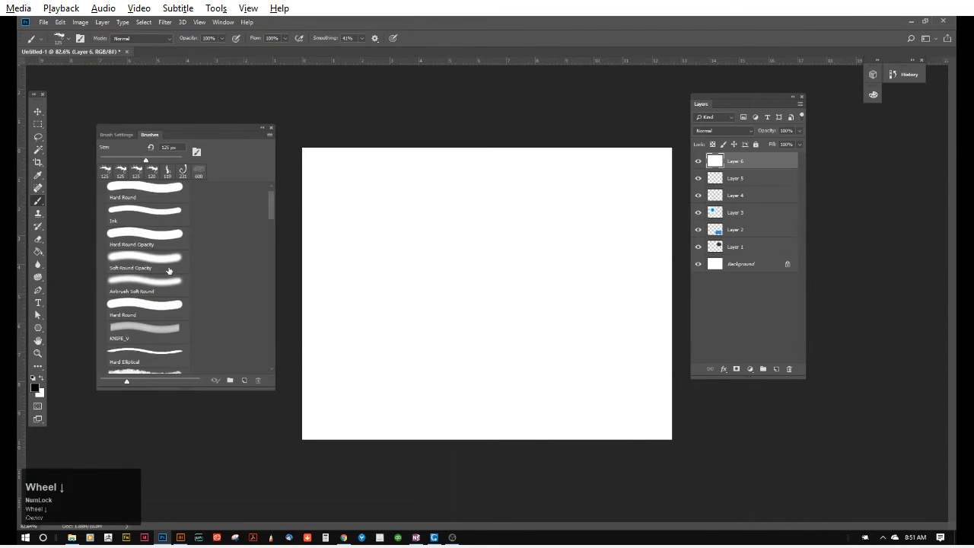
{"action": "left_click", "coordinate": [139, 287]}
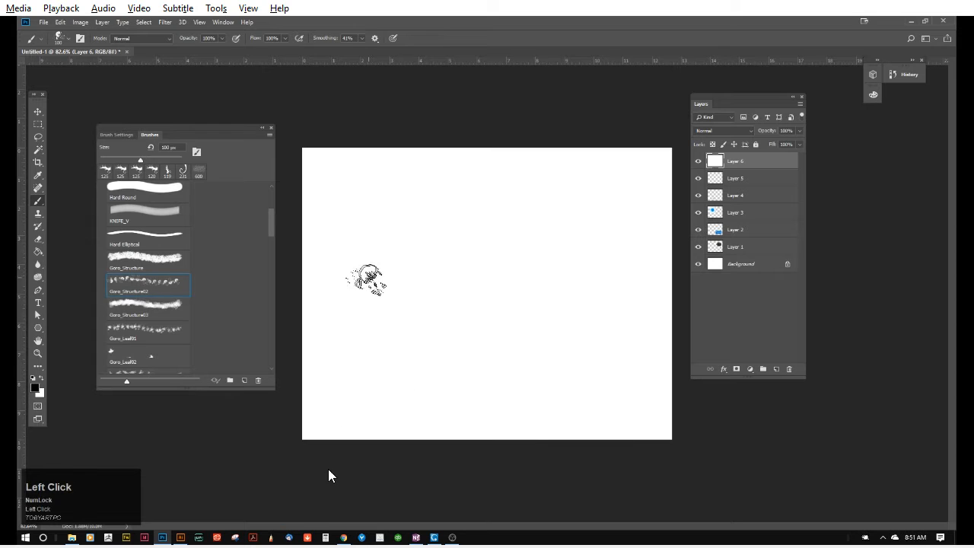
{"action": "mouse_move", "coordinate": [368, 278]}
{"action": "left_mouse_down"}
{"action": "mouse_move", "coordinate": [390, 254]}
{"action": "mouse_move", "coordinate": [392, 280]}
{"action": "left_mouse_up"}
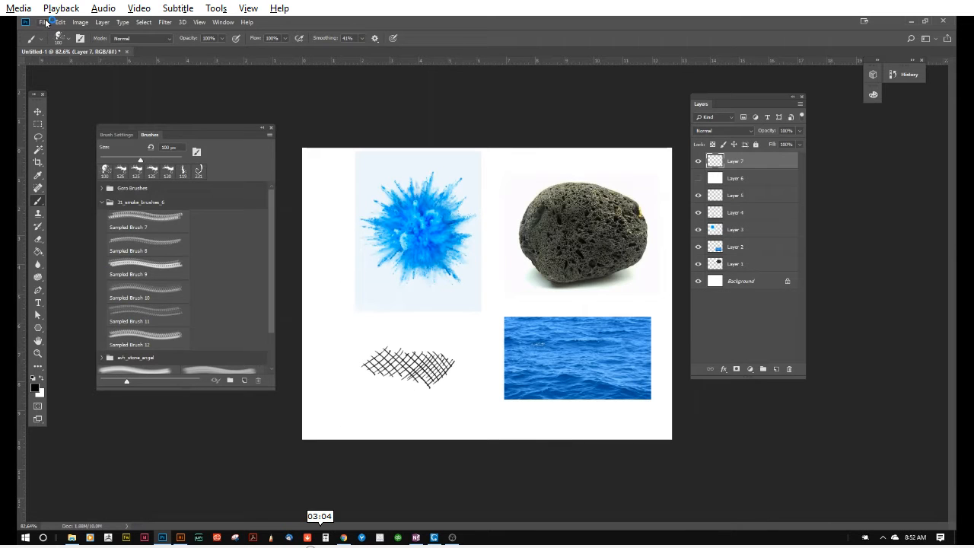
Create a new 1000 × 1000 pixel document at 72 pixels/inch in RGB Color with a white background.
{"action": "left_click", "coordinate": [46, 21]}
{"action": "left_click", "coordinate": [482, 113]}
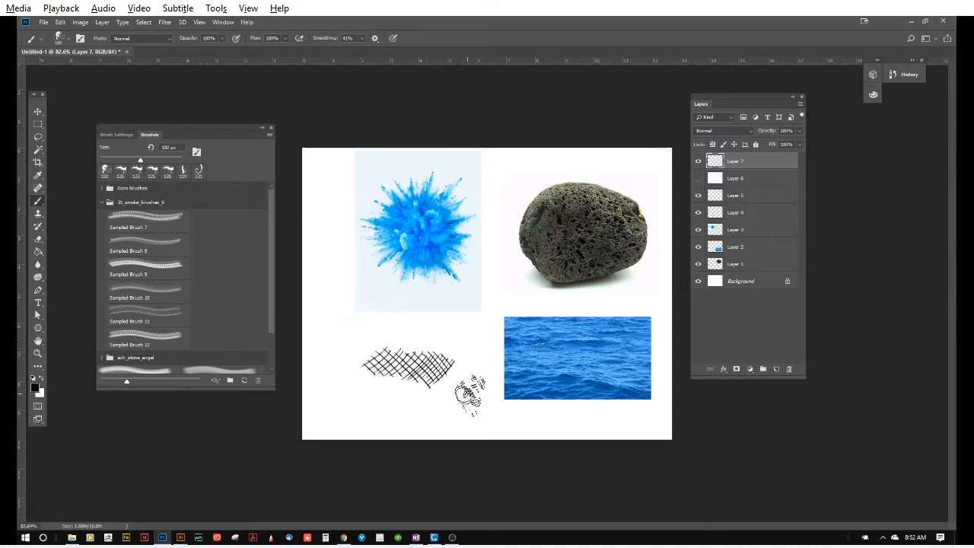
{"action": "left_click", "coordinate": [44, 23]}
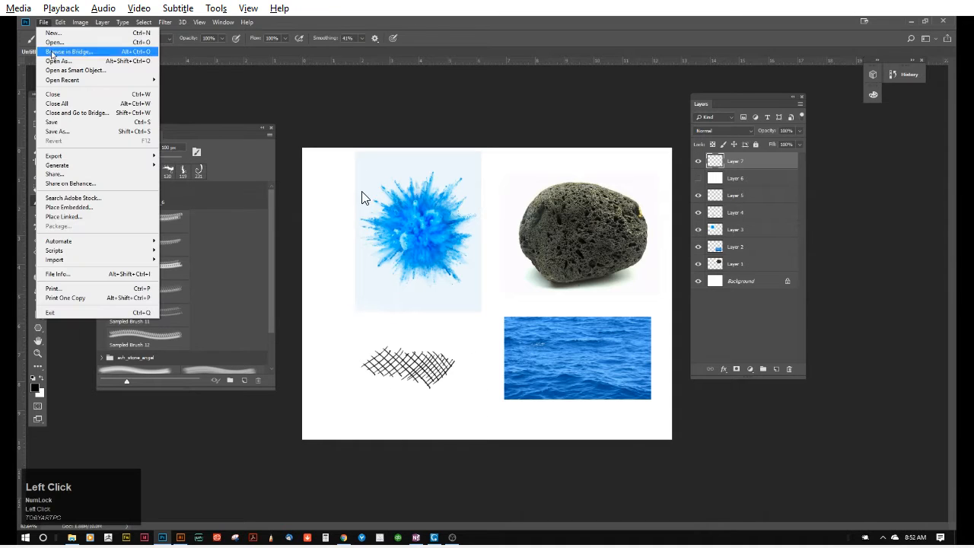
{"action": "left_click", "coordinate": [53, 34]}
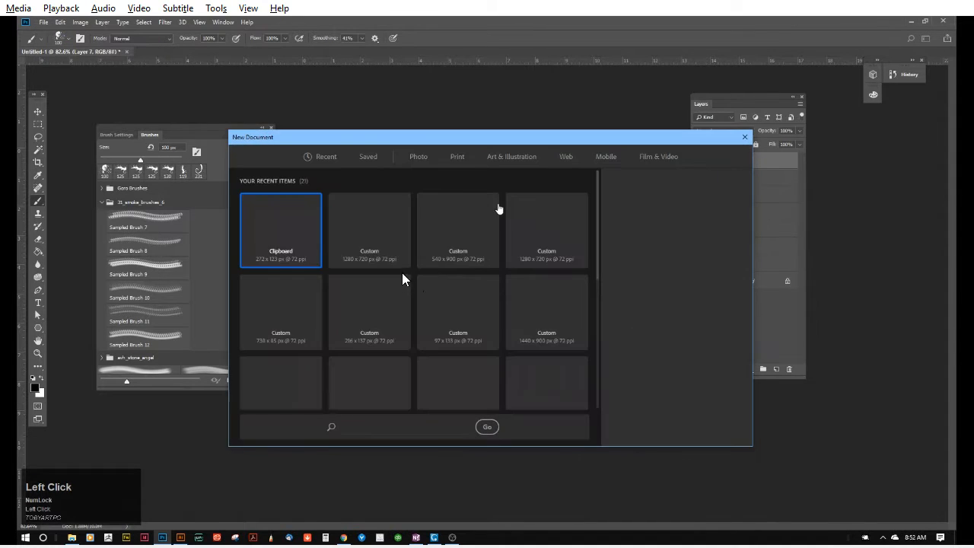
{"action": "left_click", "coordinate": [273, 239]}
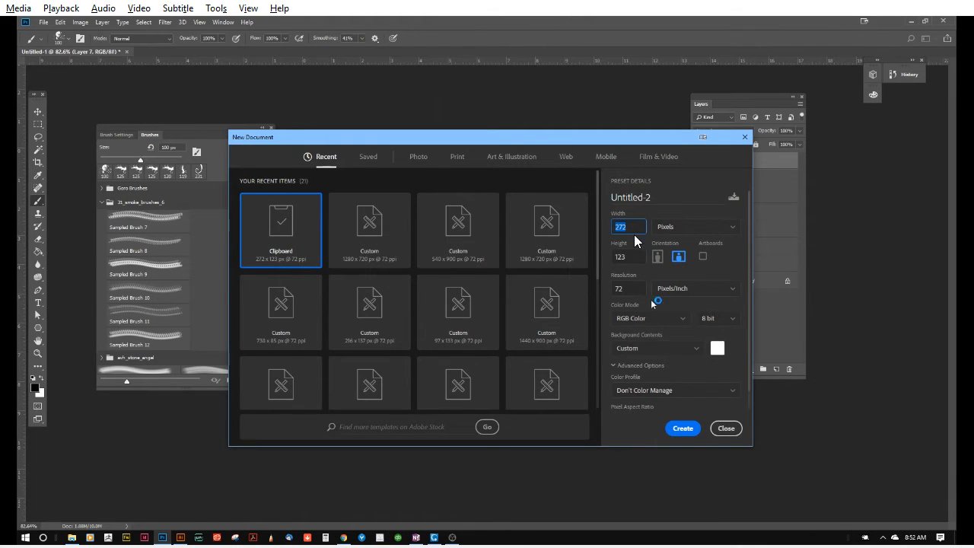
{"action": "type", "text": "1000"}
{"action": "key", "text": "Tab"}
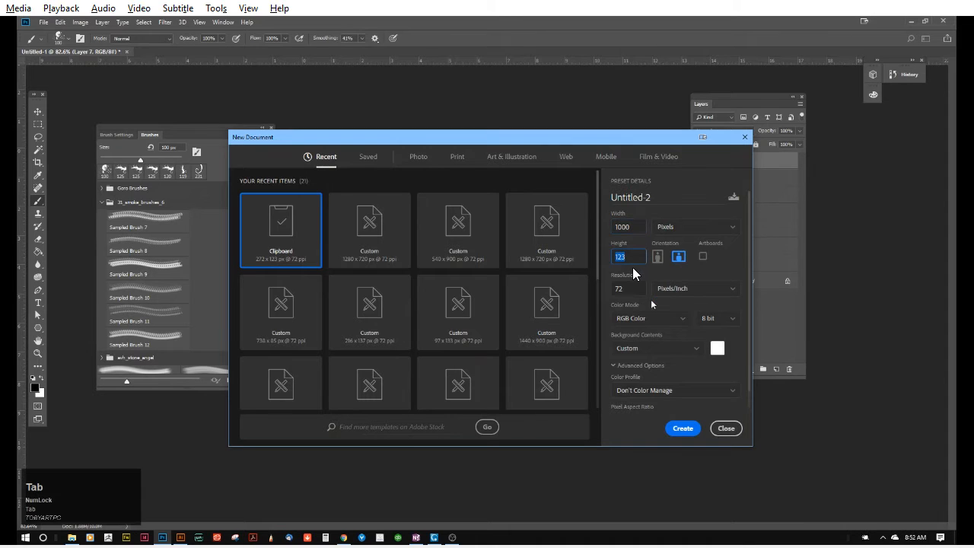
{"action": "type", "text": "100"}
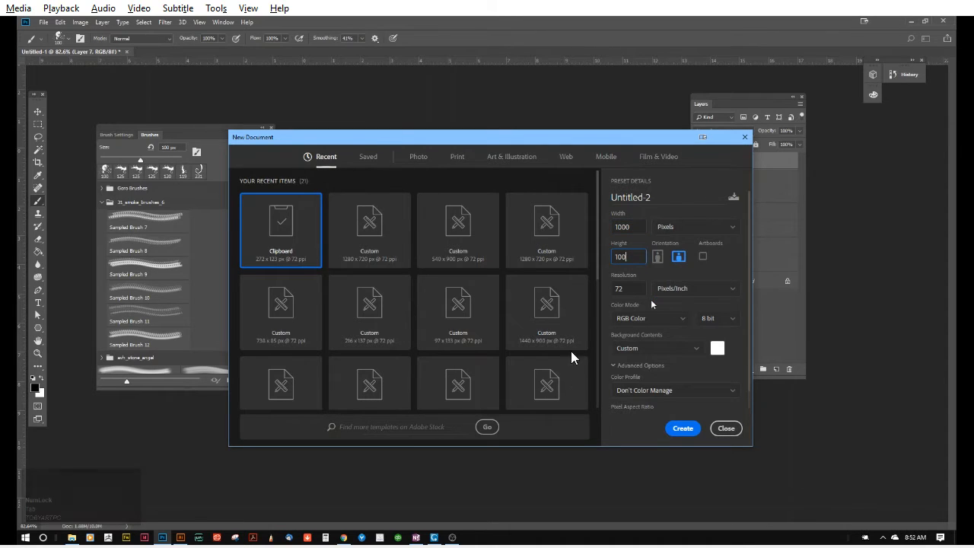
{"action": "type", "text": "0"}
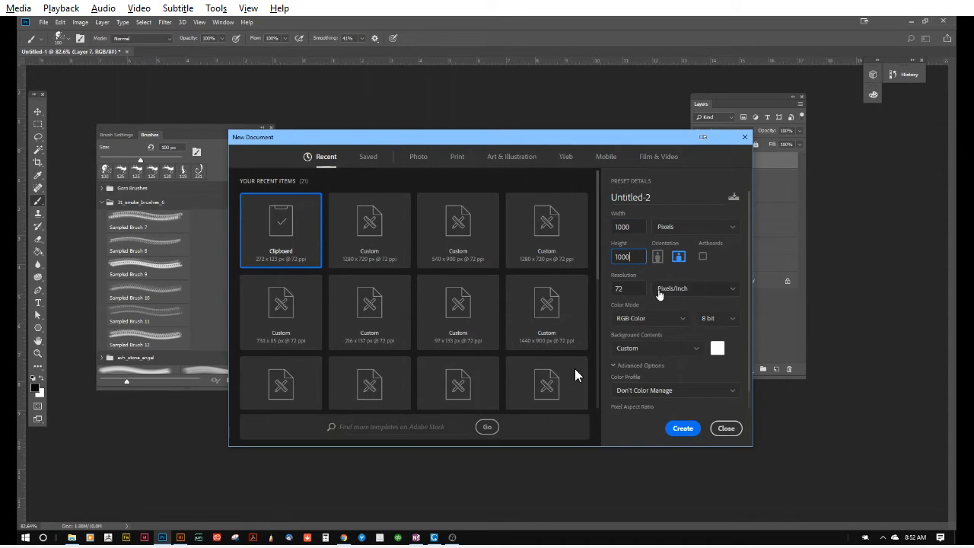
{"action": "left_click", "coordinate": [712, 350]}
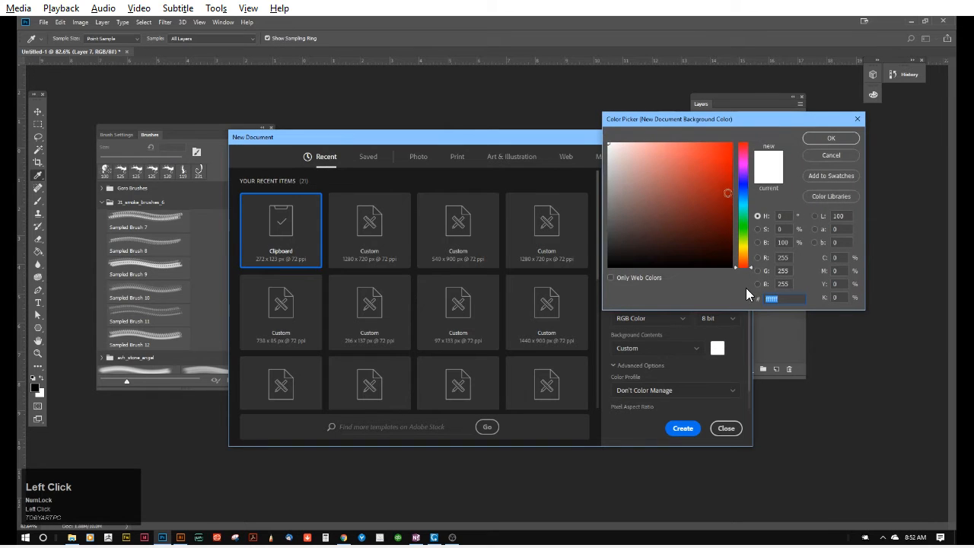
{"action": "left_click", "coordinate": [822, 140]}
{"action": "left_click", "coordinate": [682, 428]}
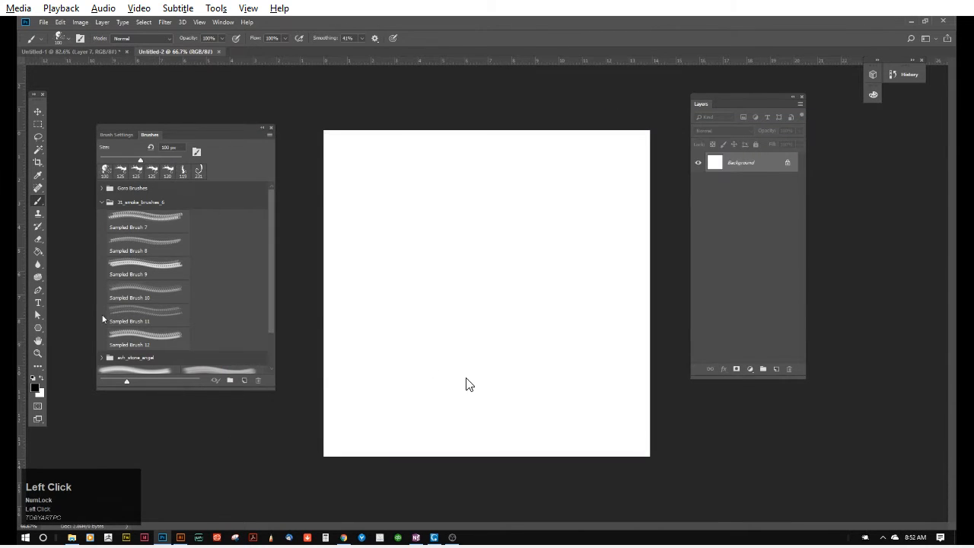
Return to the Untitled-1 document and try to copy a square marquee selection around the blue powder burst.
{"action": "key", "text": "ctrl+Tab"}
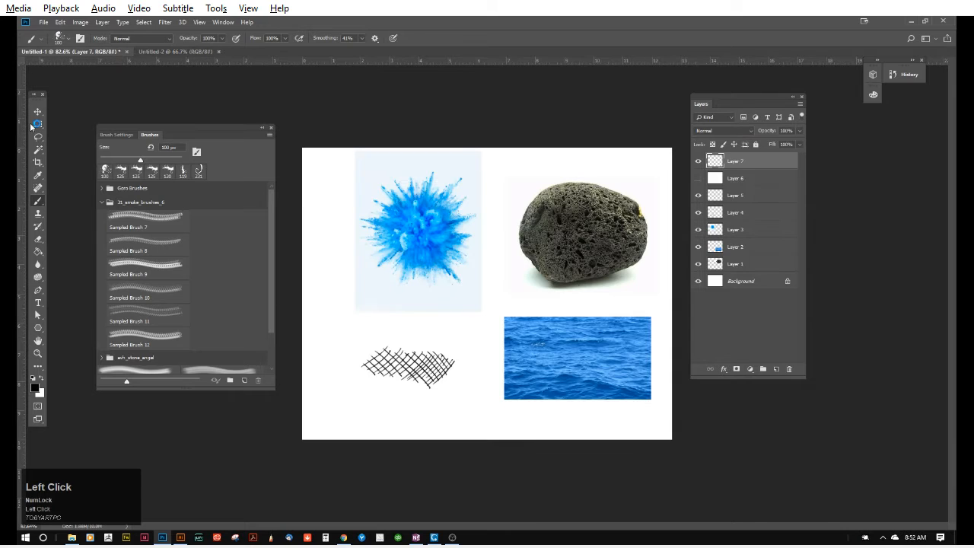
{"action": "left_click", "coordinate": [37, 123]}
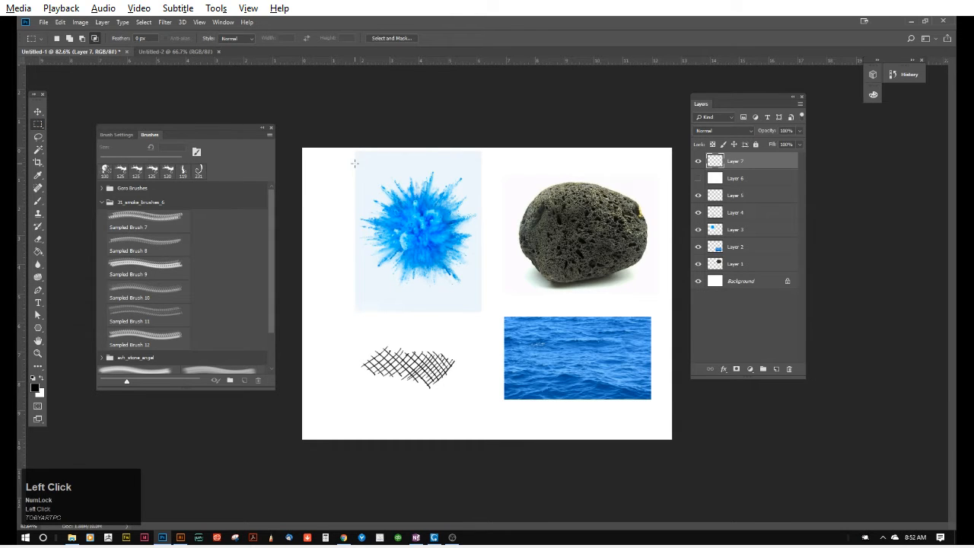
{"action": "left_click_drag", "start_coordinate": [354, 163], "coordinate": [480, 292]}
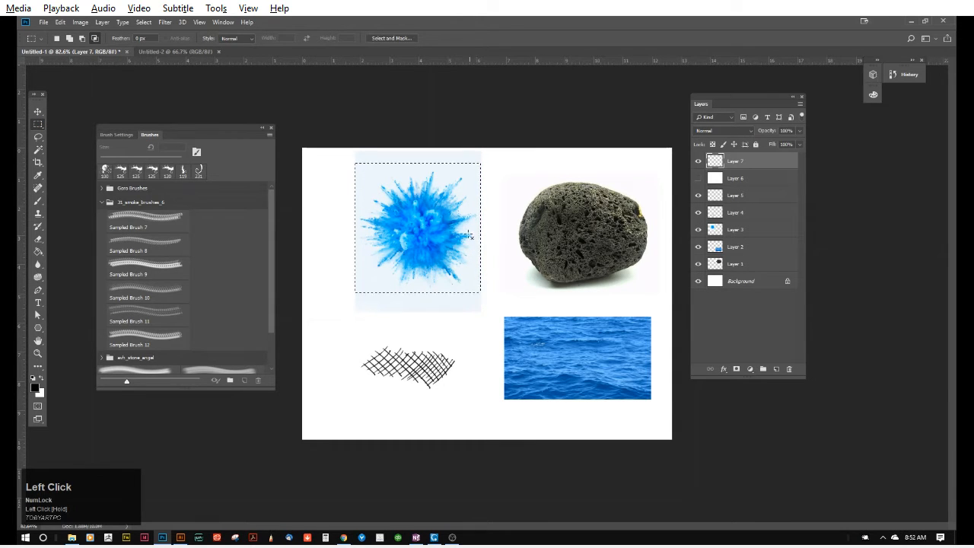
{"action": "key", "text": "ctrl+c"}
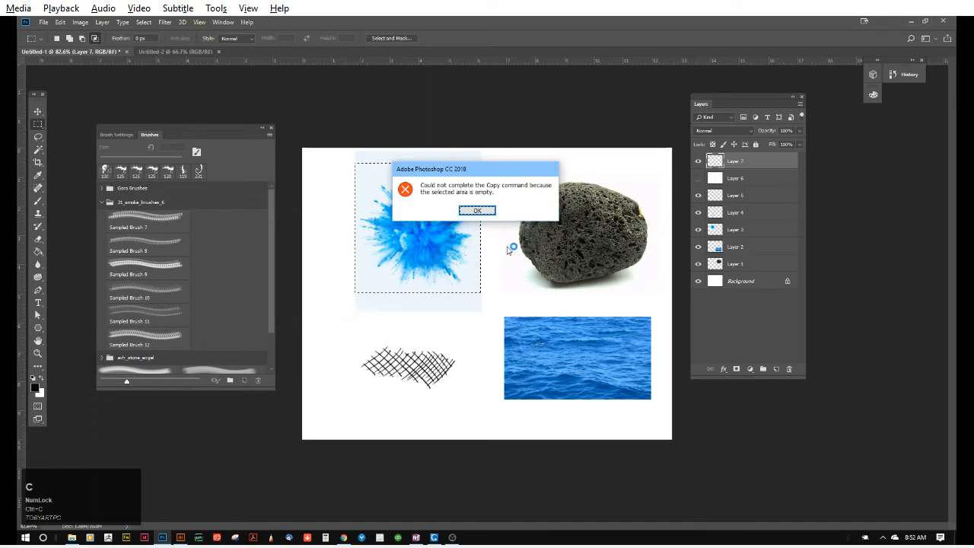
Copy the selected powder burst from Layer 3 of Untitled-1 and paste it into the Untitled-2 document.
{"action": "left_click", "coordinate": [476, 210]}
{"action": "left_click", "coordinate": [740, 230]}
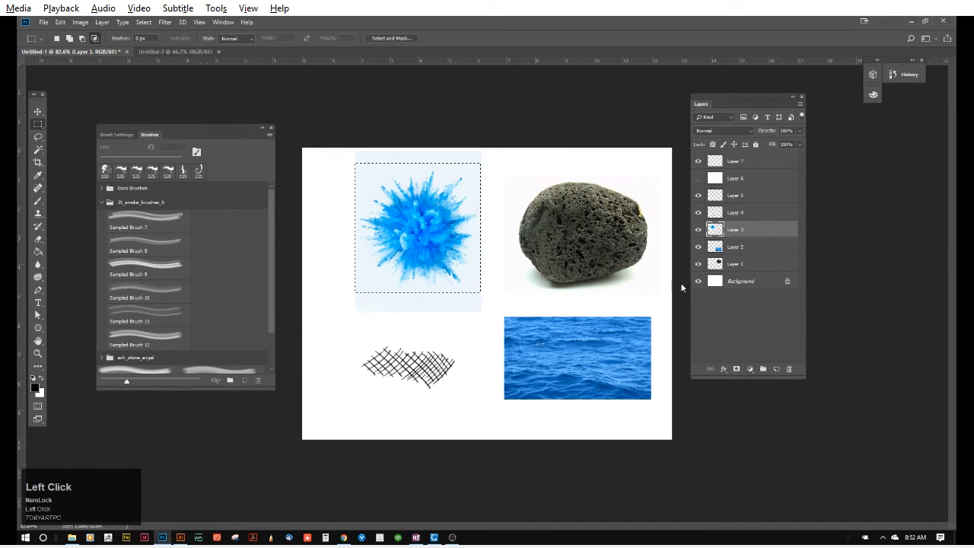
{"action": "key", "text": "ctrl+c"}
{"action": "left_click", "coordinate": [184, 50]}
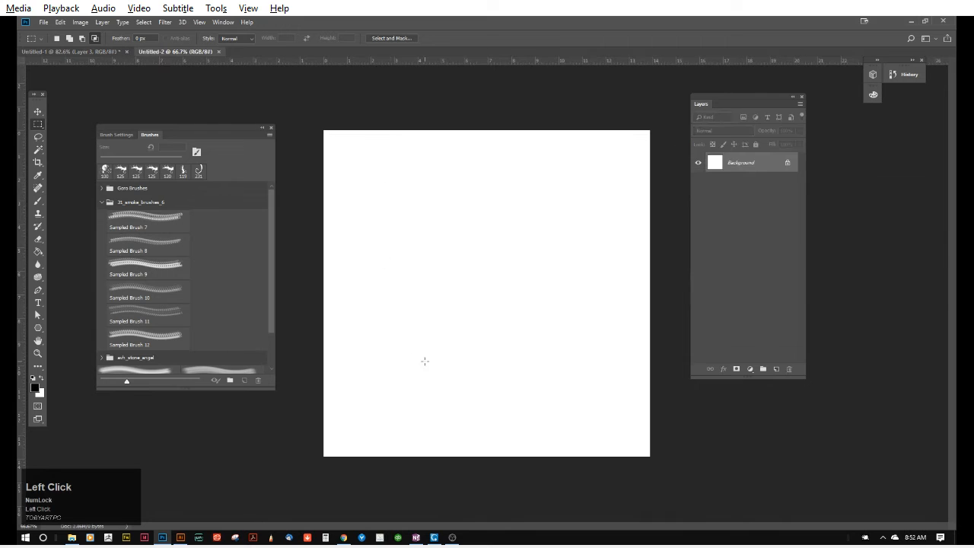
{"action": "key", "text": "ctrl+v"}
Enlarge the pasted powder burst to fill the canvas and scale it back to about 86%, leaving a white margin around it.
{"action": "key", "text": "ctrl+t"}
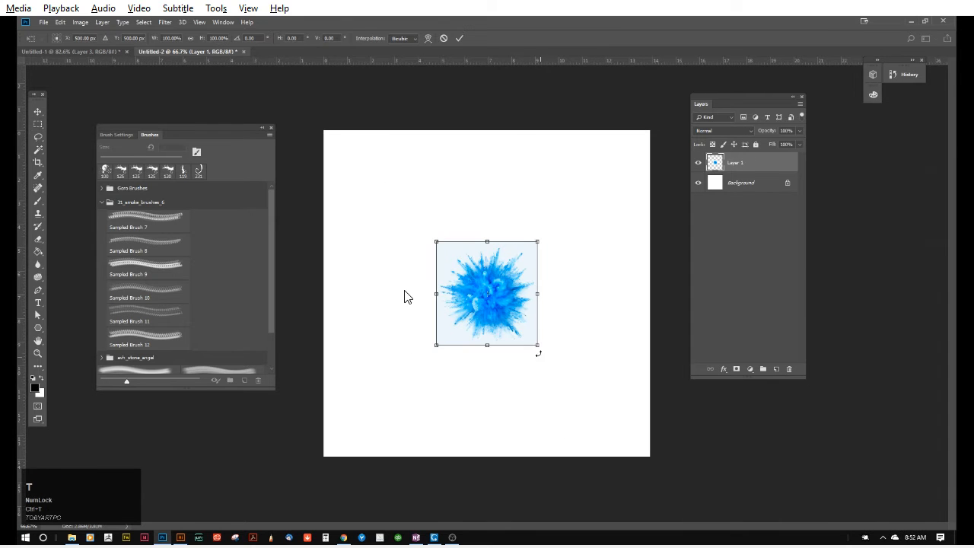
{"action": "left_click_drag", "start_coordinate": [539, 346], "coordinate": [586, 407]}
{"action": "double_click", "coordinate": [558, 388]}
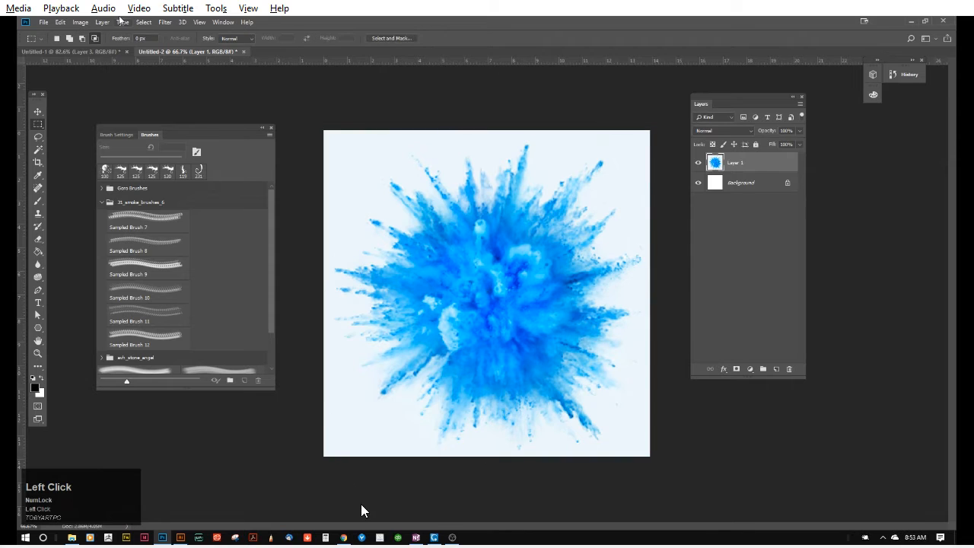
{"action": "key", "text": "ctrl+t"}
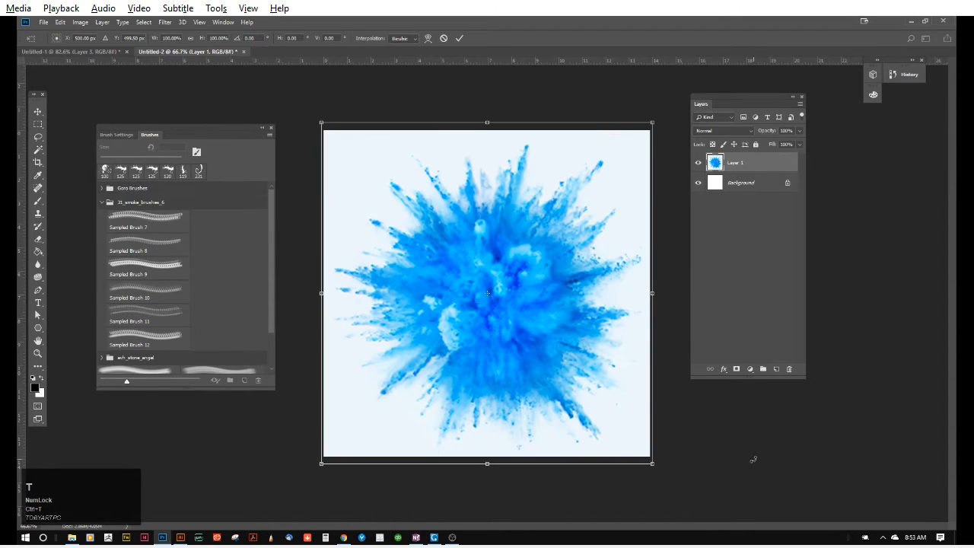
{"action": "left_click_drag", "start_coordinate": [652, 465], "coordinate": [631, 443]}
{"action": "double_click", "coordinate": [541, 375]}
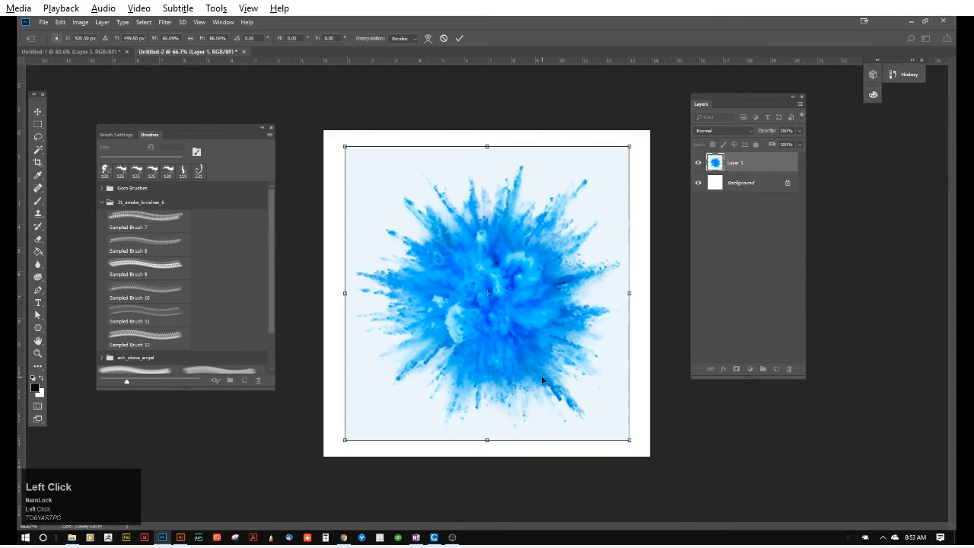
Try desaturating the powder burst layer and undo the adjustment.
{"action": "left_click", "coordinate": [80, 22]}
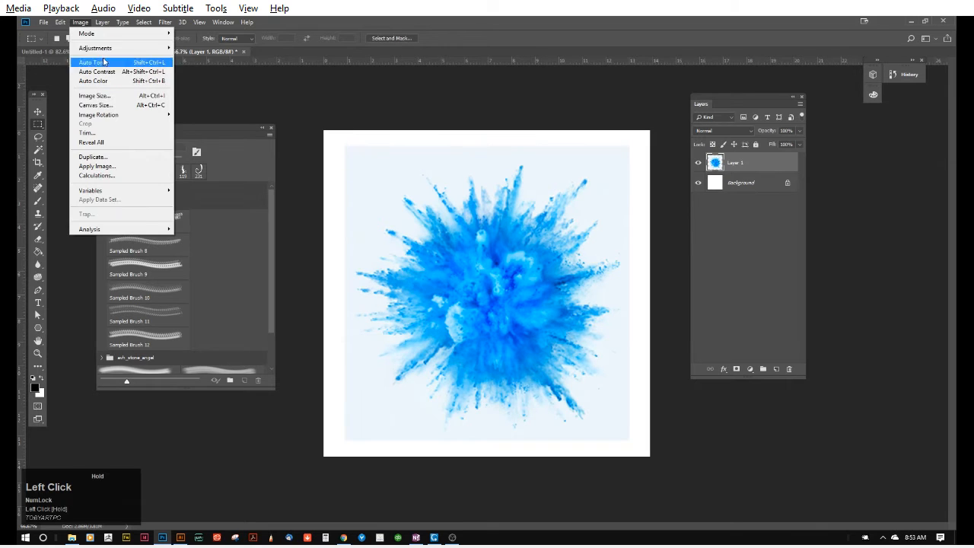
{"action": "mouse_move", "coordinate": [110, 48]}
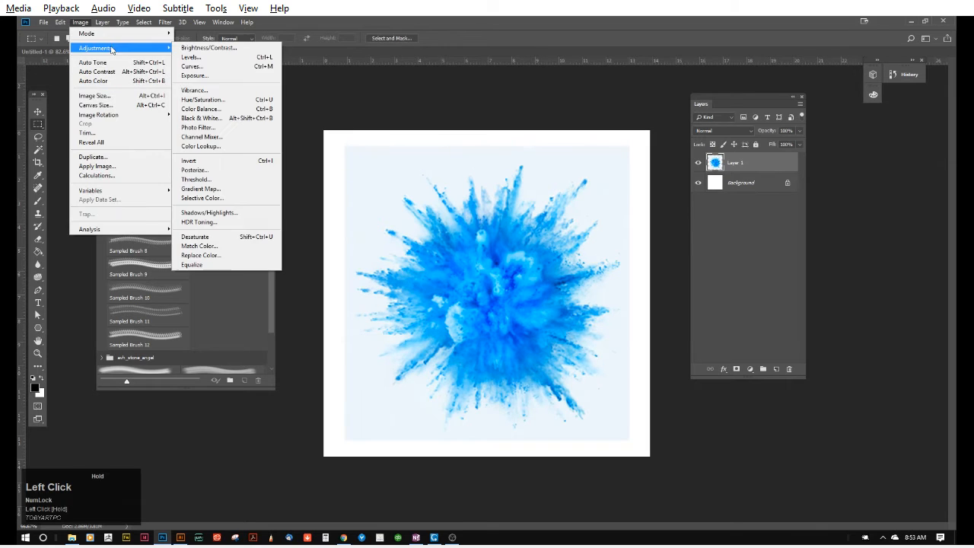
{"action": "left_click", "coordinate": [197, 237]}
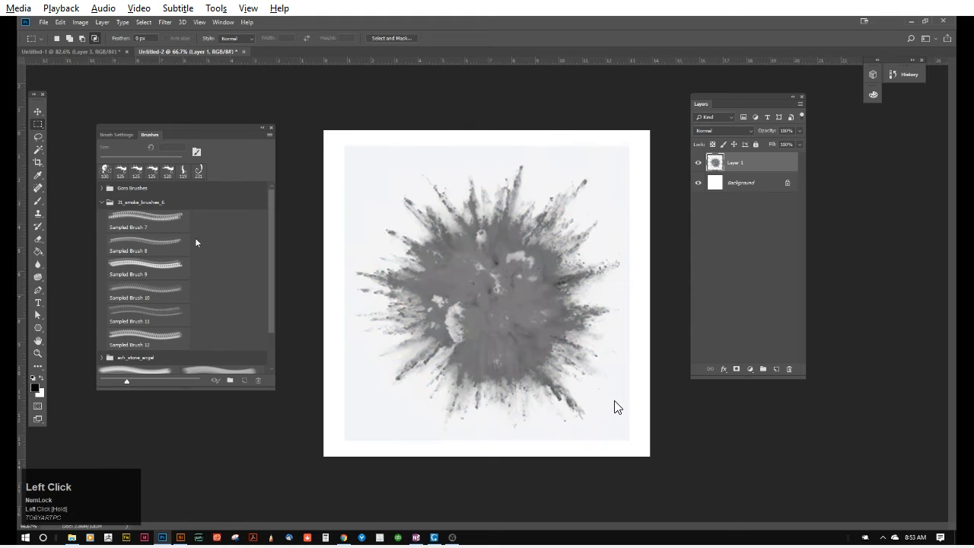
{"action": "left_click", "coordinate": [81, 23]}
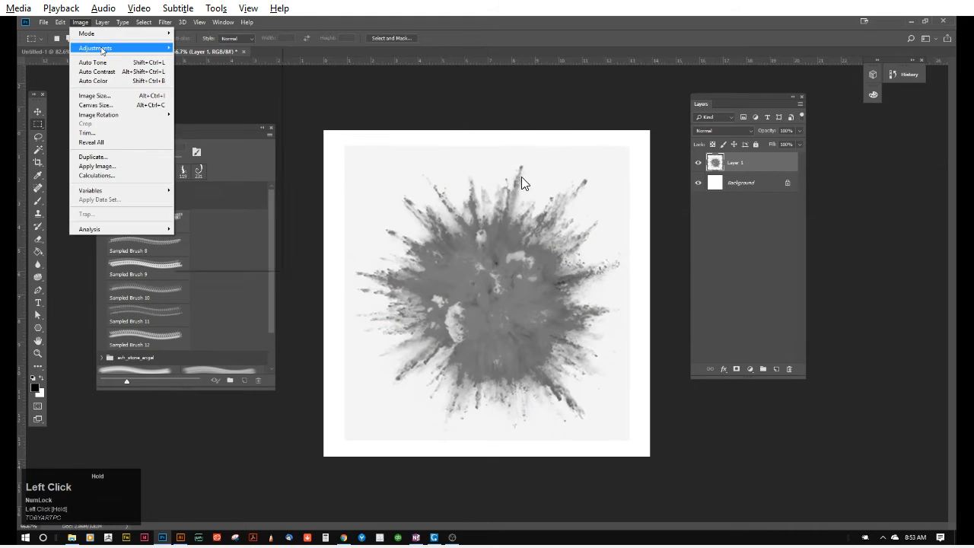
{"action": "mouse_move", "coordinate": [101, 50]}
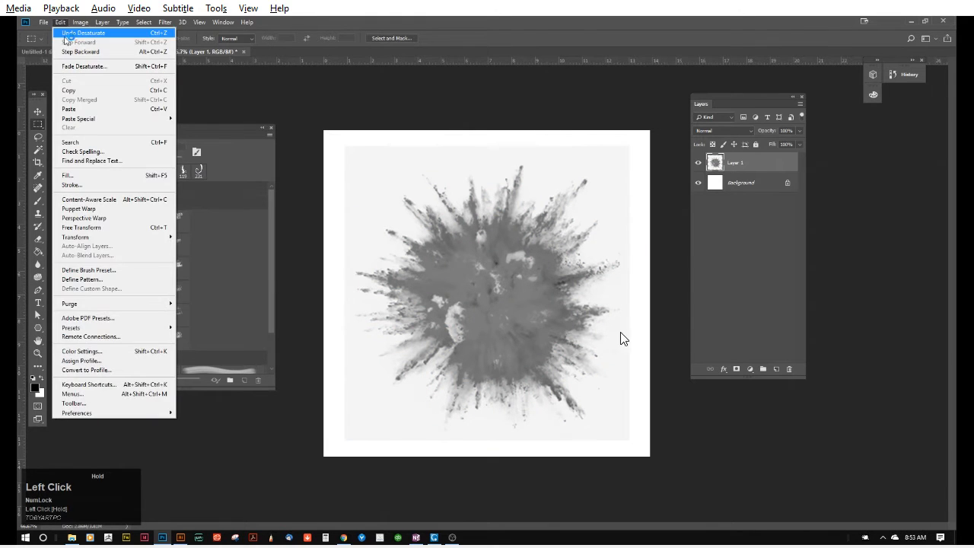
{"action": "left_click", "coordinate": [65, 35]}
{"action": "left_click", "coordinate": [81, 23]}
{"action": "mouse_move", "coordinate": [99, 48]}
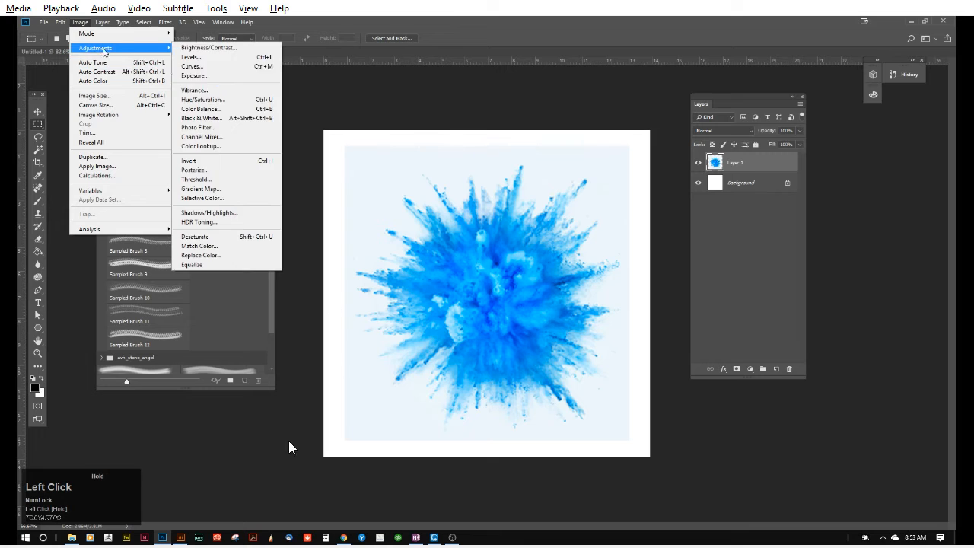
{"action": "left_click", "coordinate": [449, 545]}
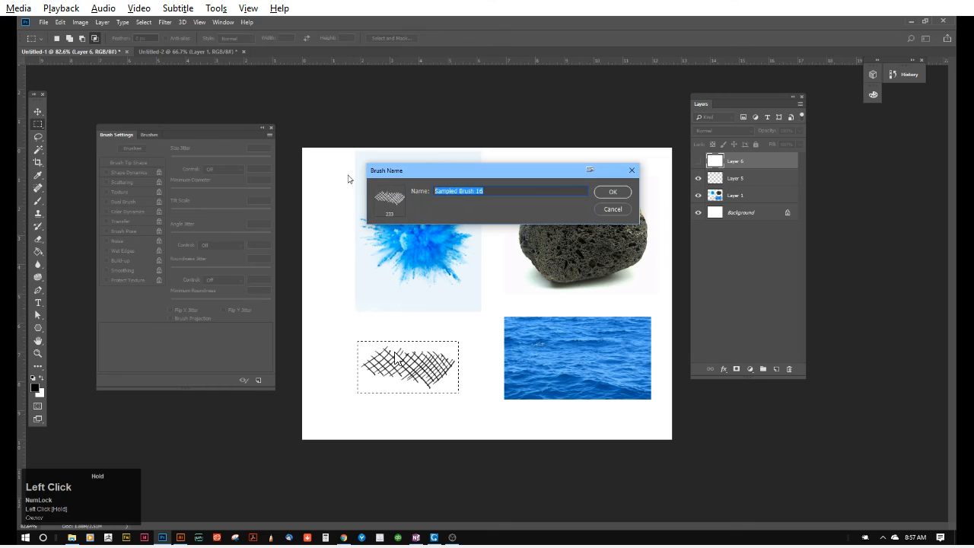
Save the selected cross-hatch drawing as a brush preset named Cross Hatch.
{"action": "type", "text": "ross Hatch"}
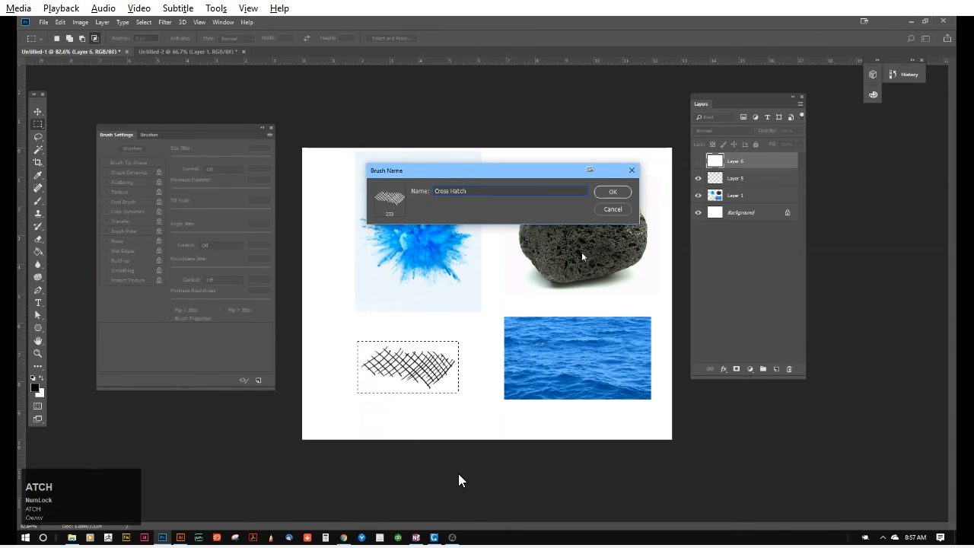
{"action": "left_click", "coordinate": [615, 192]}
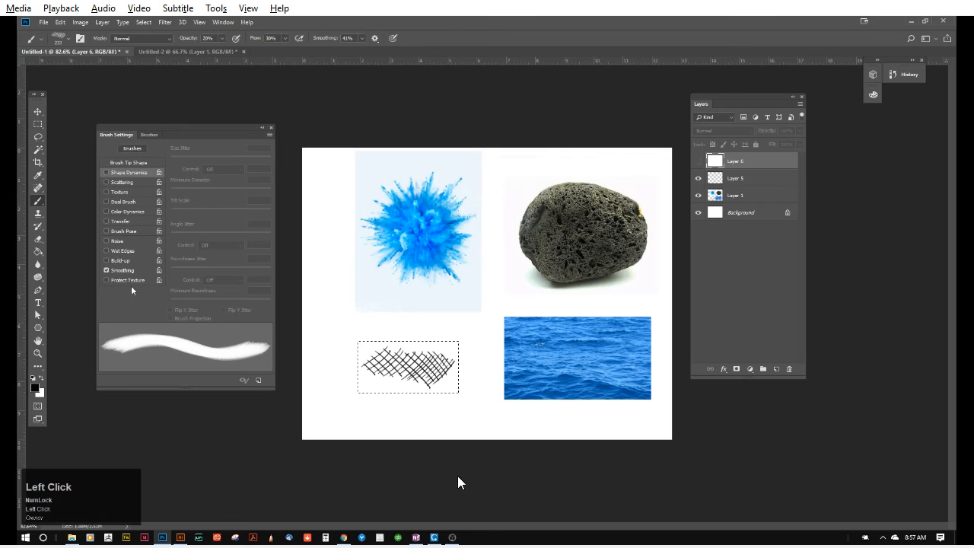
Set the Cross Hatch brush spacing to about 153% and turn on Shape Dynamics with an angle jitter of 35%.
{"action": "left_click", "coordinate": [129, 163]}
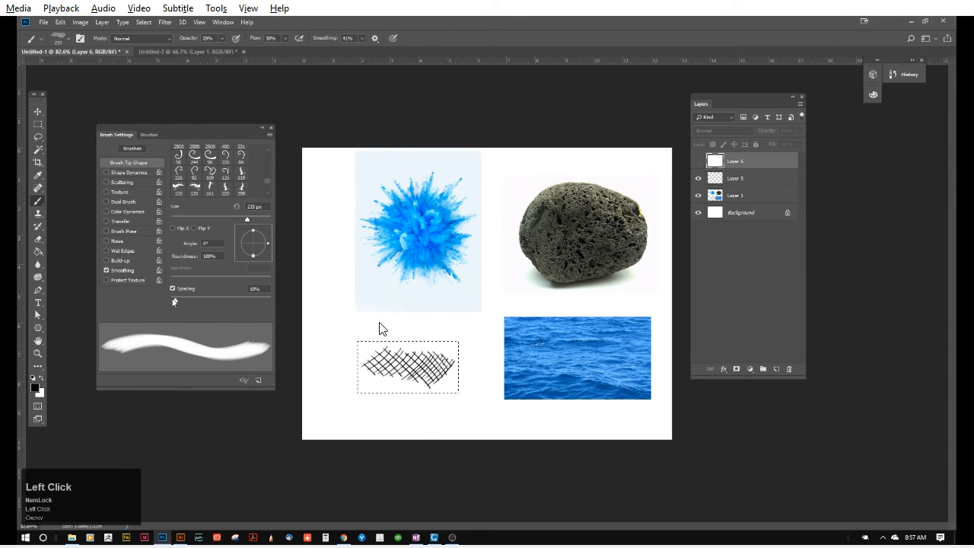
{"action": "left_click_drag", "start_coordinate": [178, 302], "coordinate": [234, 299]}
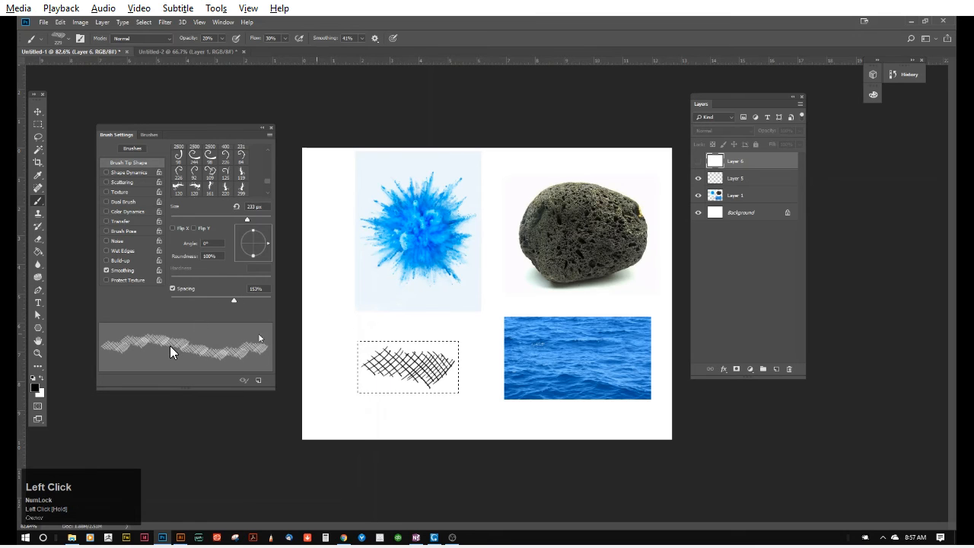
{"action": "left_click", "coordinate": [129, 173]}
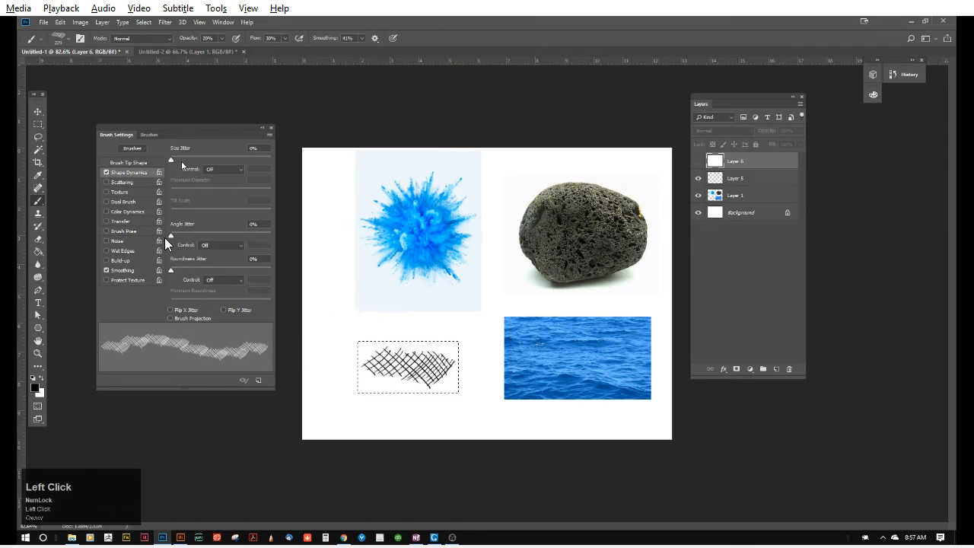
{"action": "mouse_move", "coordinate": [171, 235]}
{"action": "left_mouse_down"}
{"action": "mouse_move", "coordinate": [219, 241]}
{"action": "mouse_move", "coordinate": [206, 242]}
{"action": "left_mouse_up"}
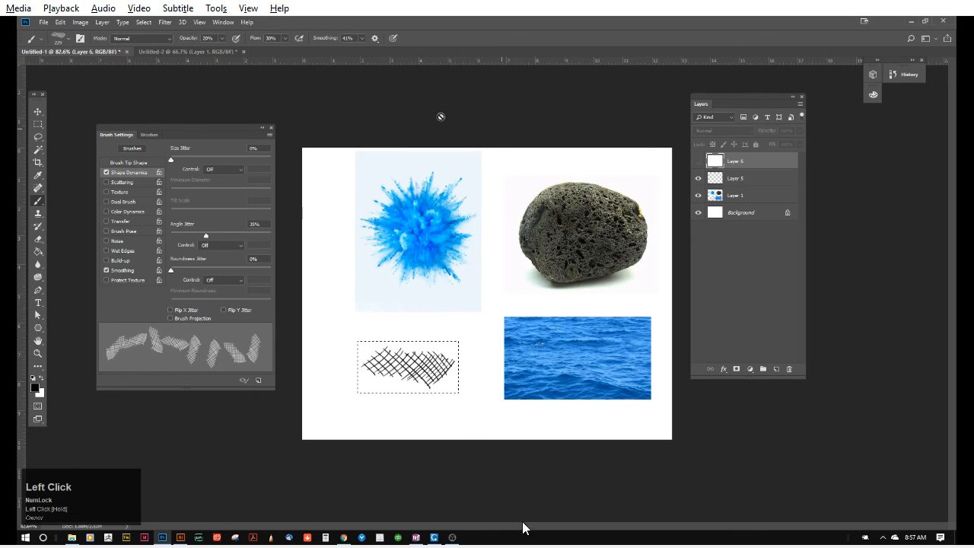
Raise the brush's angle jitter to 45% and paint cross-hatch test strokes across the upper-left area of the canvas.
{"action": "left_click", "coordinate": [81, 104]}
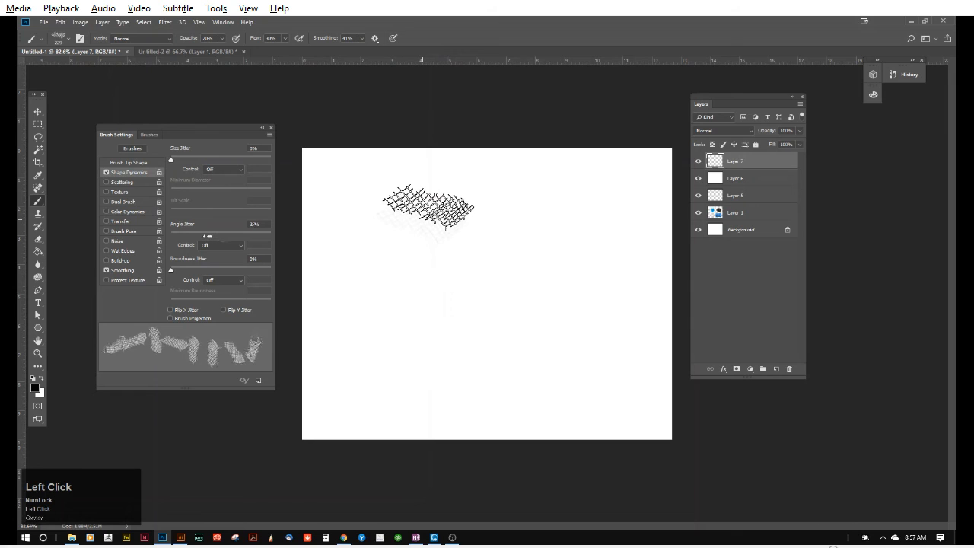
{"action": "left_click_drag", "start_coordinate": [206, 237], "coordinate": [248, 238]}
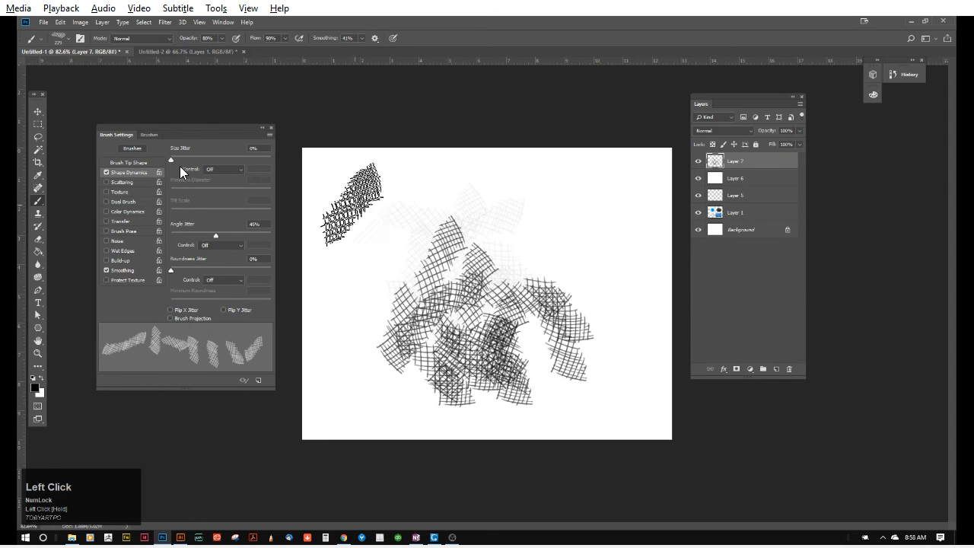
{"action": "mouse_move", "coordinate": [350, 207]}
{"action": "left_mouse_down"}
{"action": "mouse_move", "coordinate": [384, 282]}
{"action": "mouse_move", "coordinate": [380, 237]}
{"action": "mouse_move", "coordinate": [426, 274]}
{"action": "mouse_move", "coordinate": [421, 310]}
{"action": "mouse_move", "coordinate": [410, 262]}
{"action": "mouse_move", "coordinate": [454, 287]}
{"action": "left_mouse_up"}
{"action": "left_click_drag", "start_coordinate": [393, 274], "coordinate": [393, 216]}
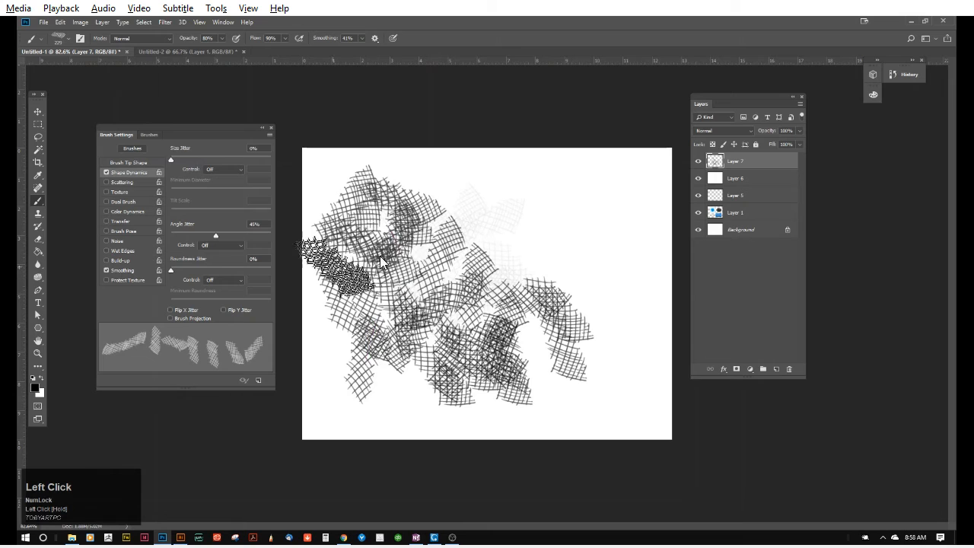
Turn off Shape Dynamics and paint a cross-hatch test stroke in the upper-right area of the canvas.
{"action": "left_click", "coordinate": [107, 173]}
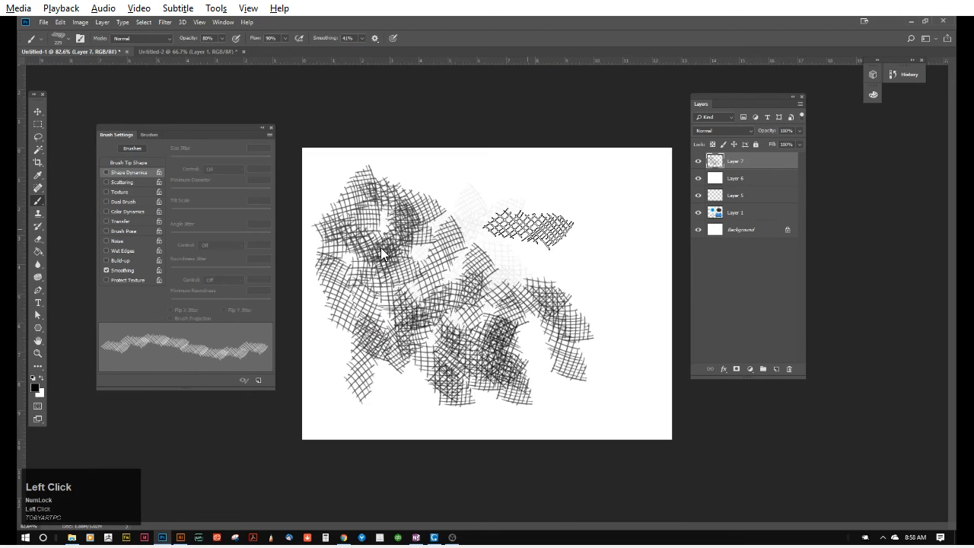
{"action": "mouse_move", "coordinate": [528, 228]}
{"action": "left_mouse_down"}
{"action": "mouse_move", "coordinate": [539, 199]}
{"action": "mouse_move", "coordinate": [610, 222]}
{"action": "left_mouse_up"}
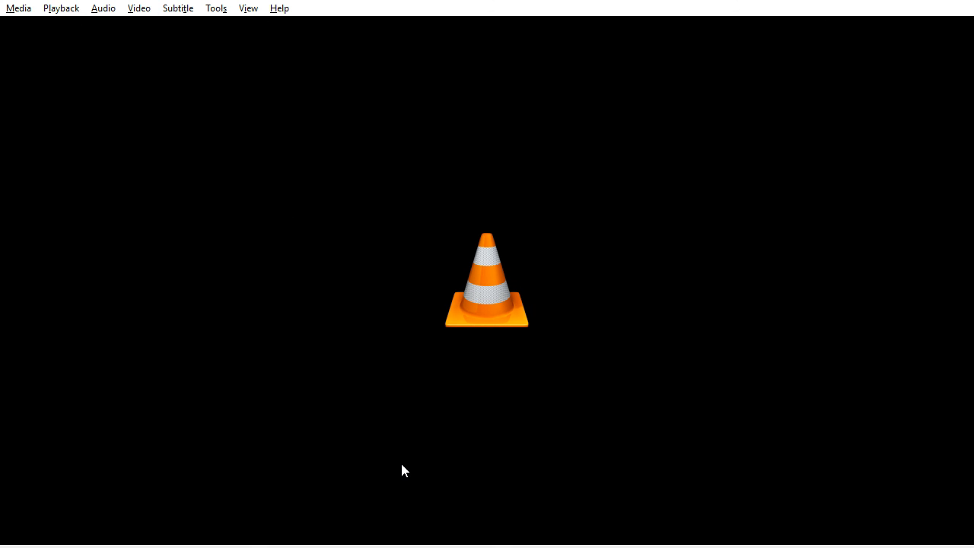
{"action": "key", "text": "alt+Tab"}
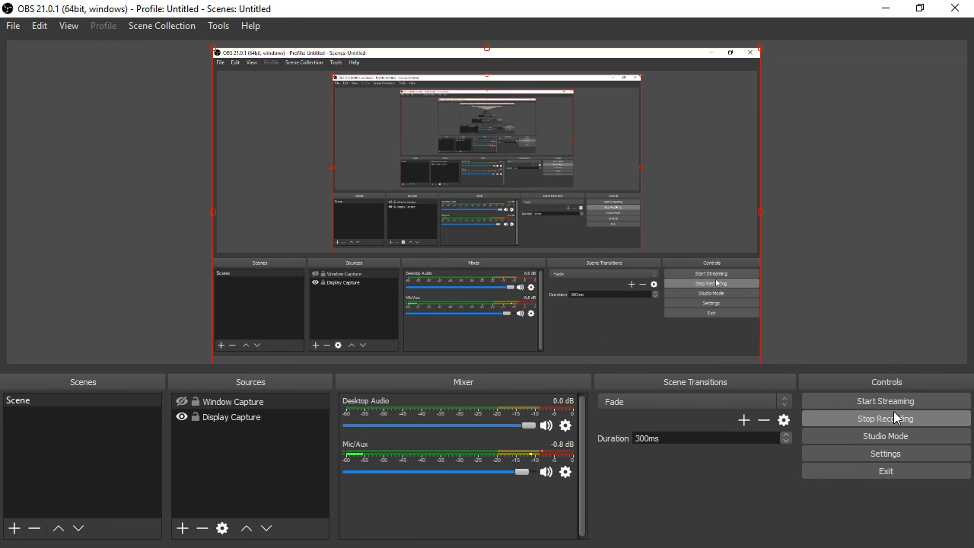